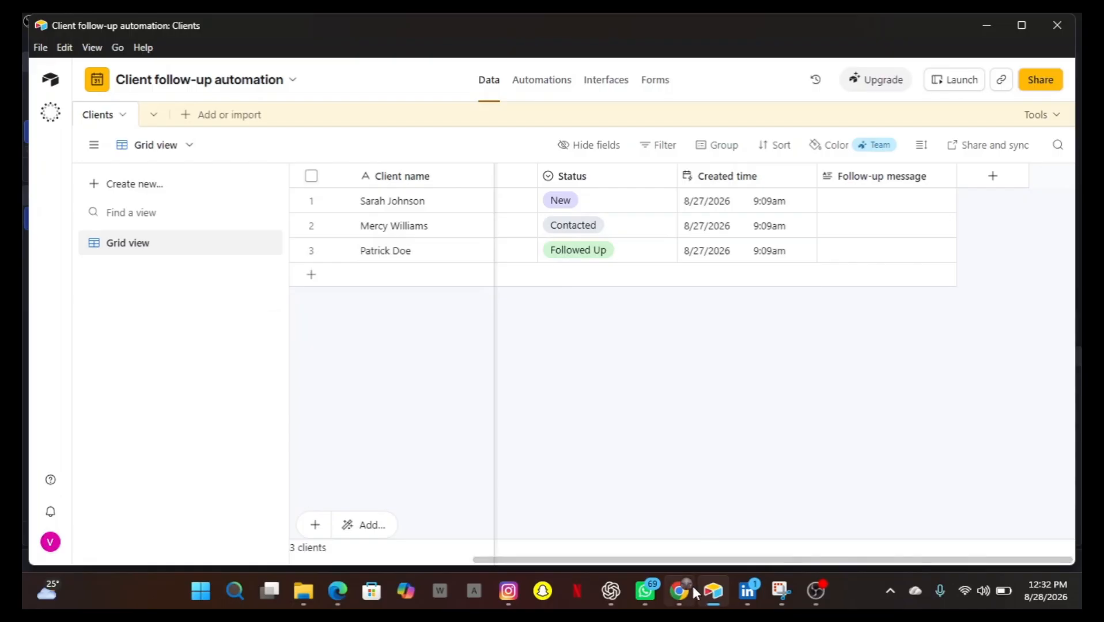
# Switch to the n8n browser window and create a new workflow.
pyautogui.moveTo(340, 593)
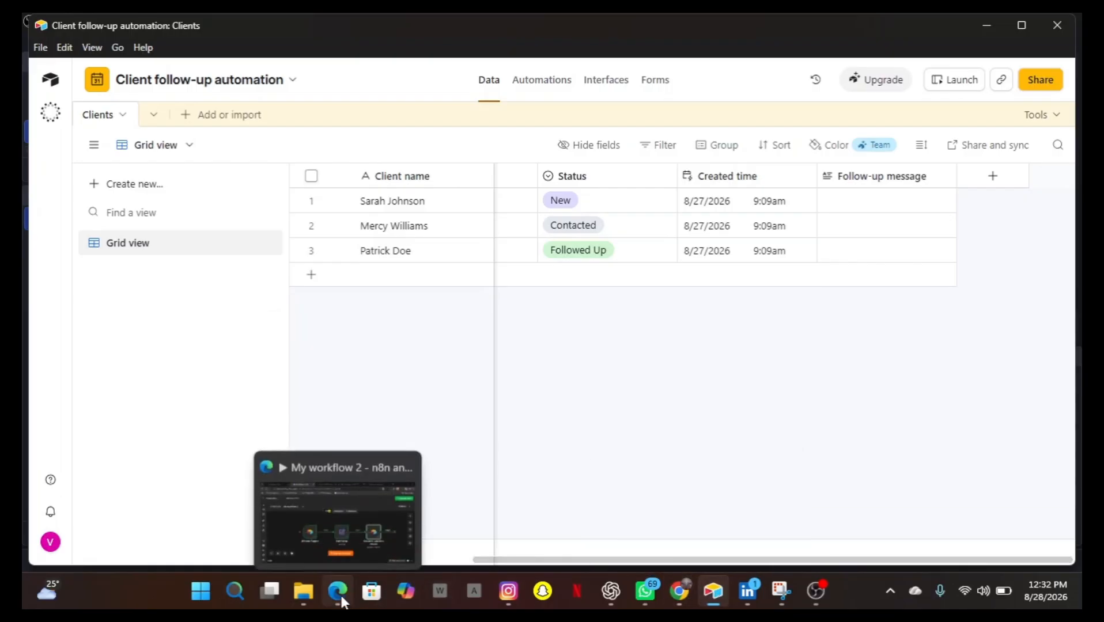
pyautogui.click(343, 526)
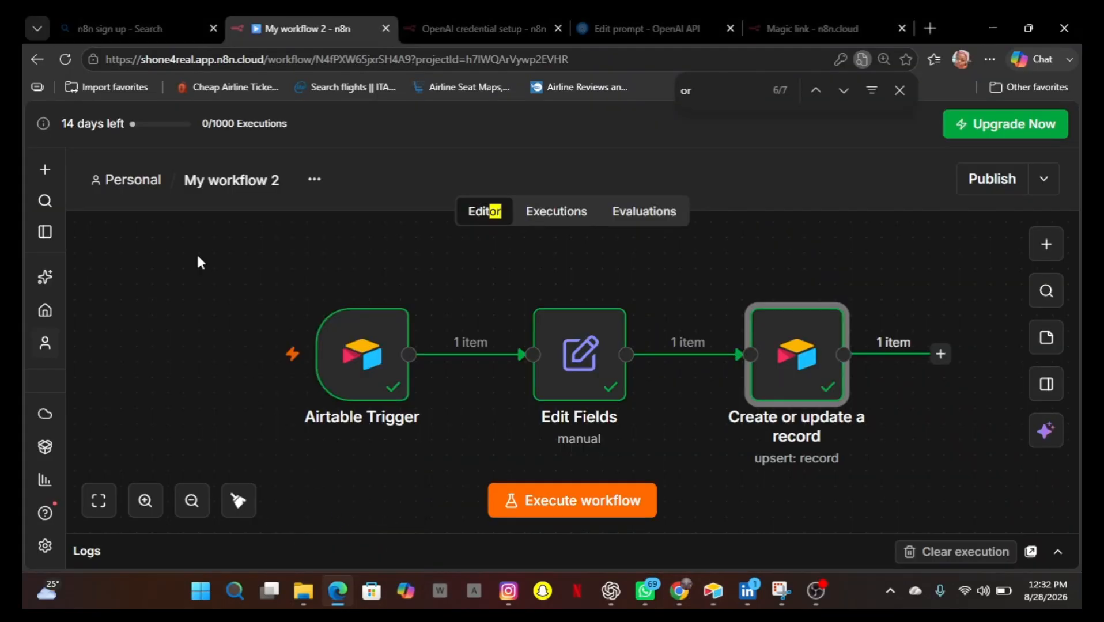
pyautogui.click(46, 174)
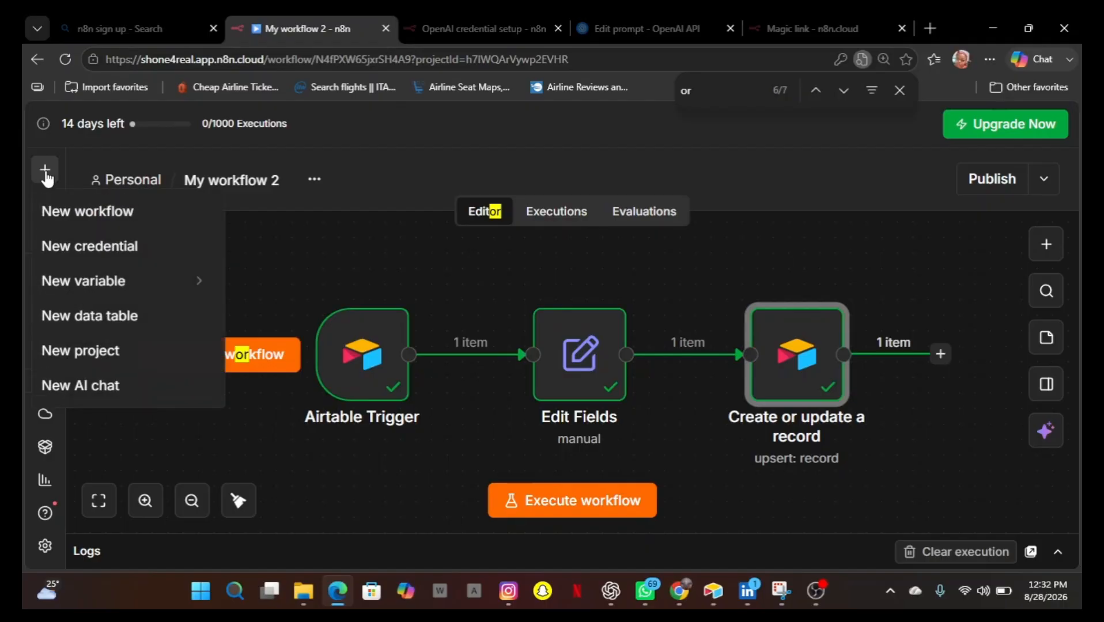
pyautogui.click(76, 222)
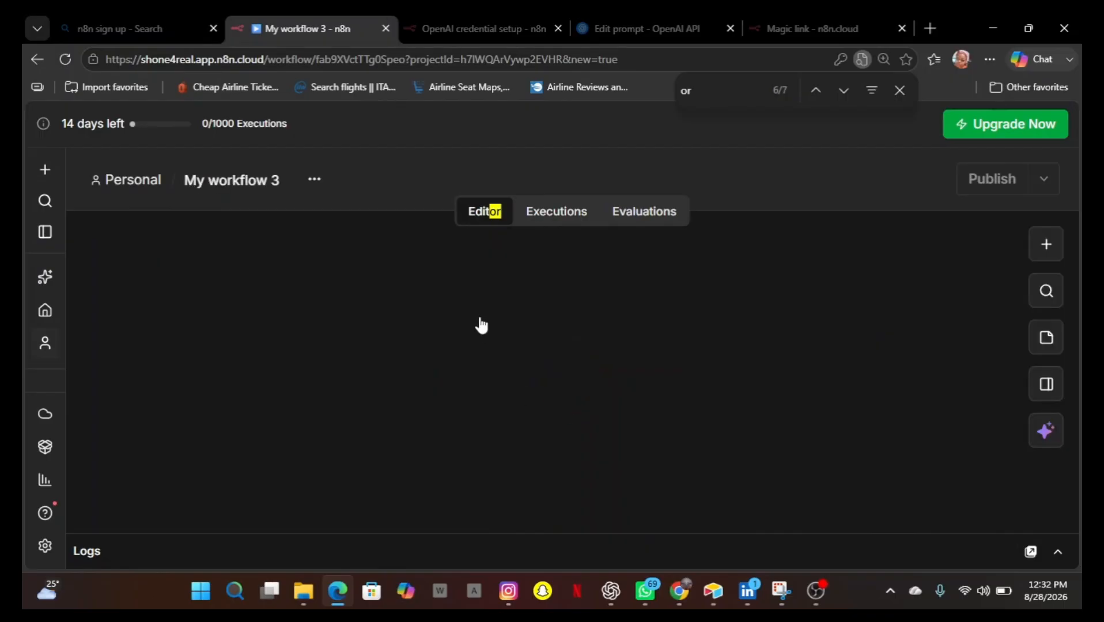
# Rename the new workflow to Client follow up automation.
pyautogui.click(271, 182)
pyautogui.press('BackSpace')
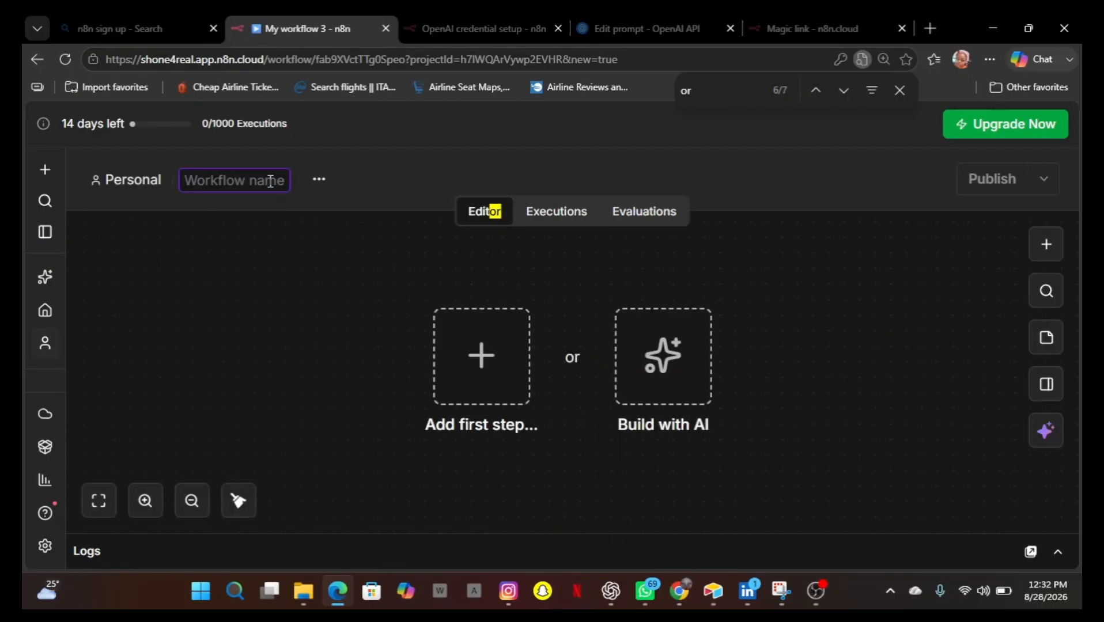
pyautogui.write('C')
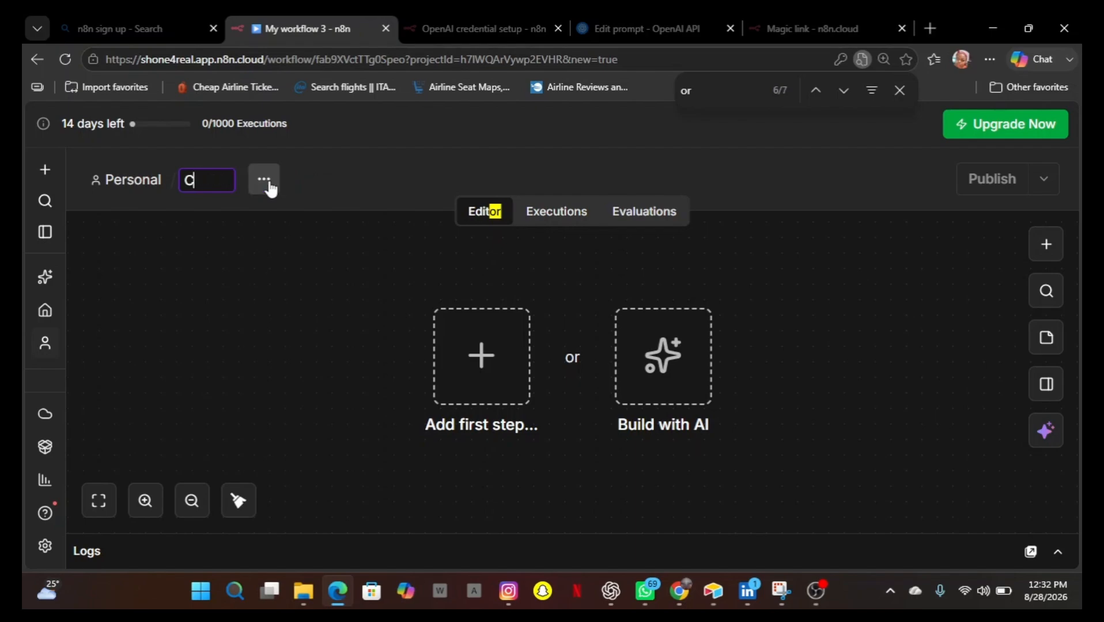
pyautogui.write('lient fo')
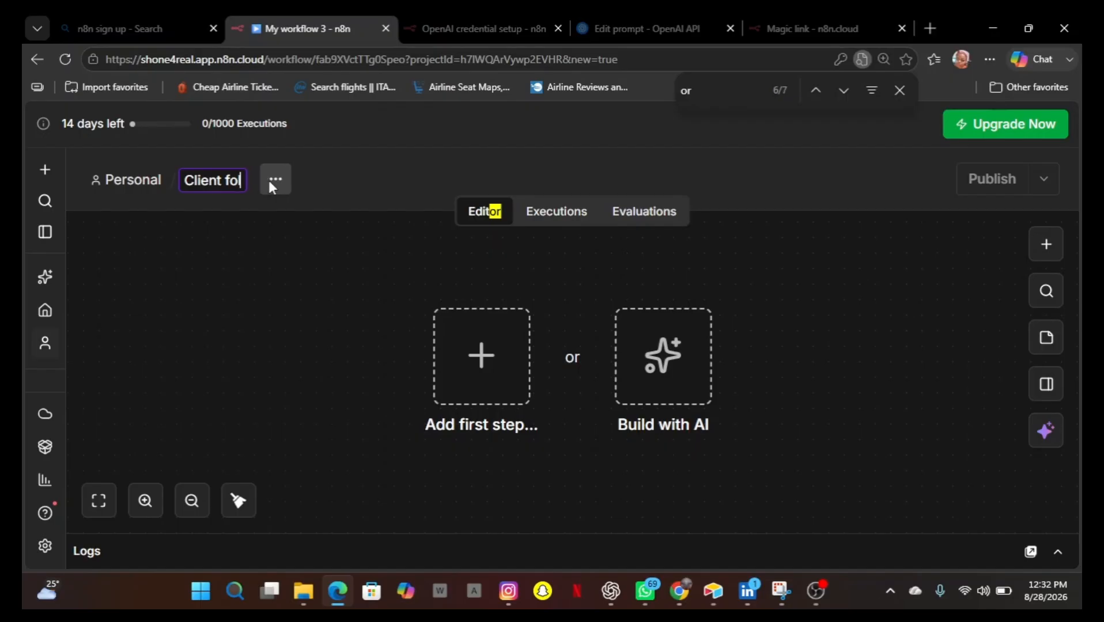
pyautogui.write('llow up au')
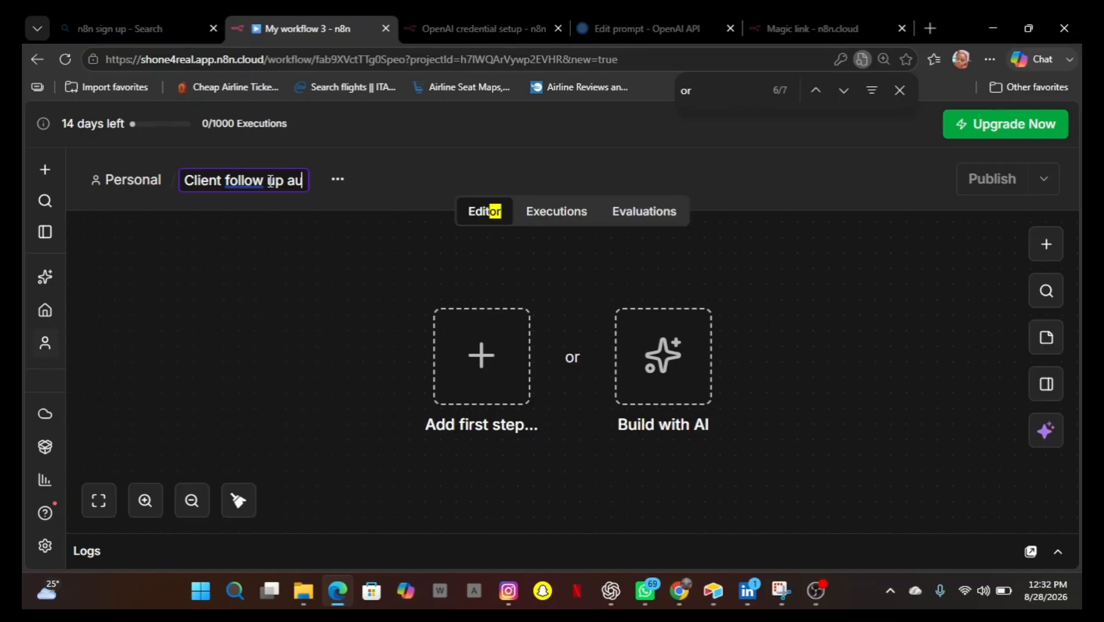
pyautogui.write('tomation')
pyautogui.click(342, 297)
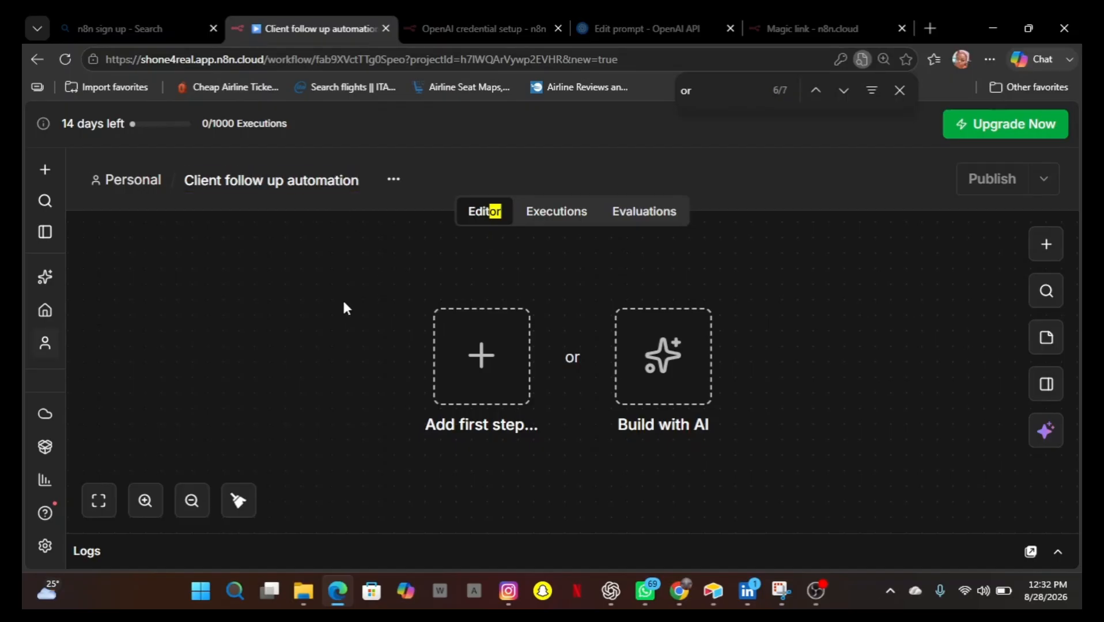
# Add an Airtable trigger as the first step using the On new Airtable event option.
pyautogui.click(482, 365)
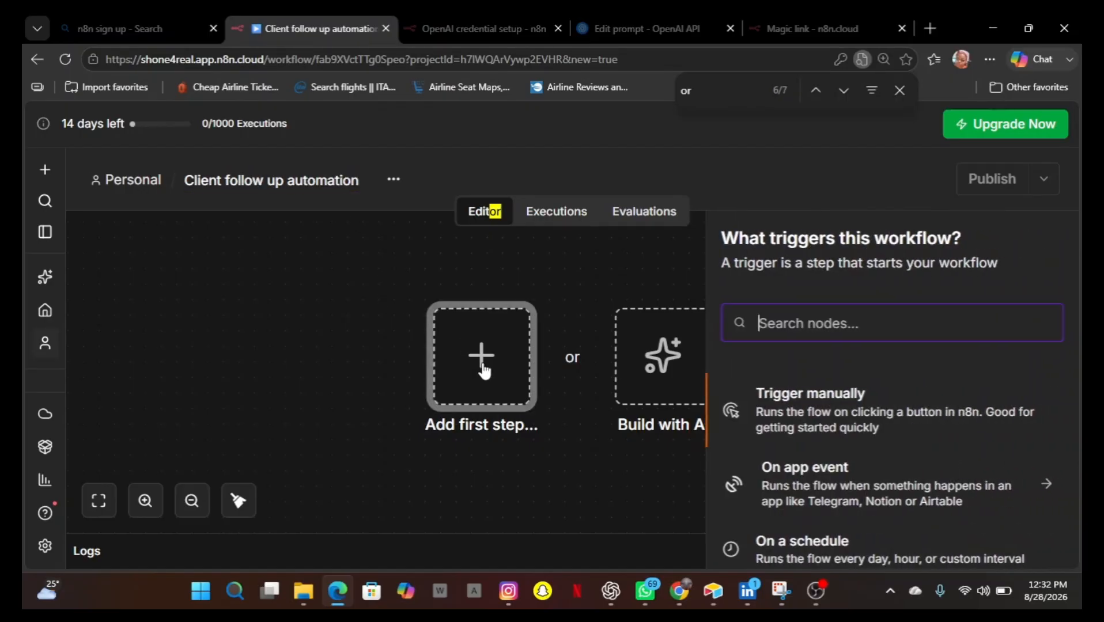
pyautogui.write('A')
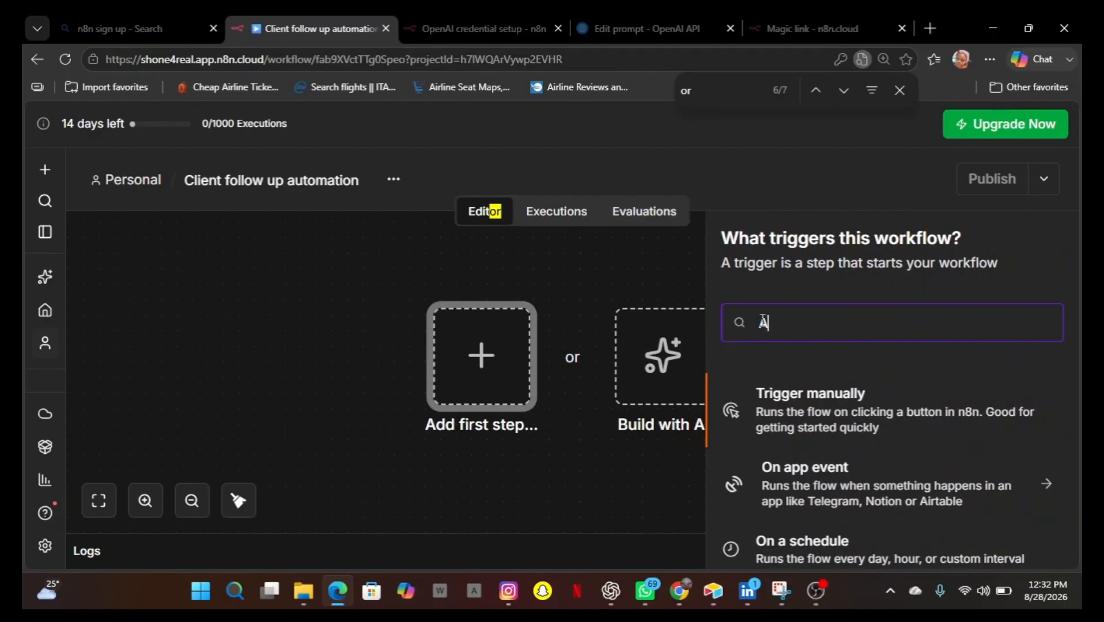
pyautogui.write('ir')
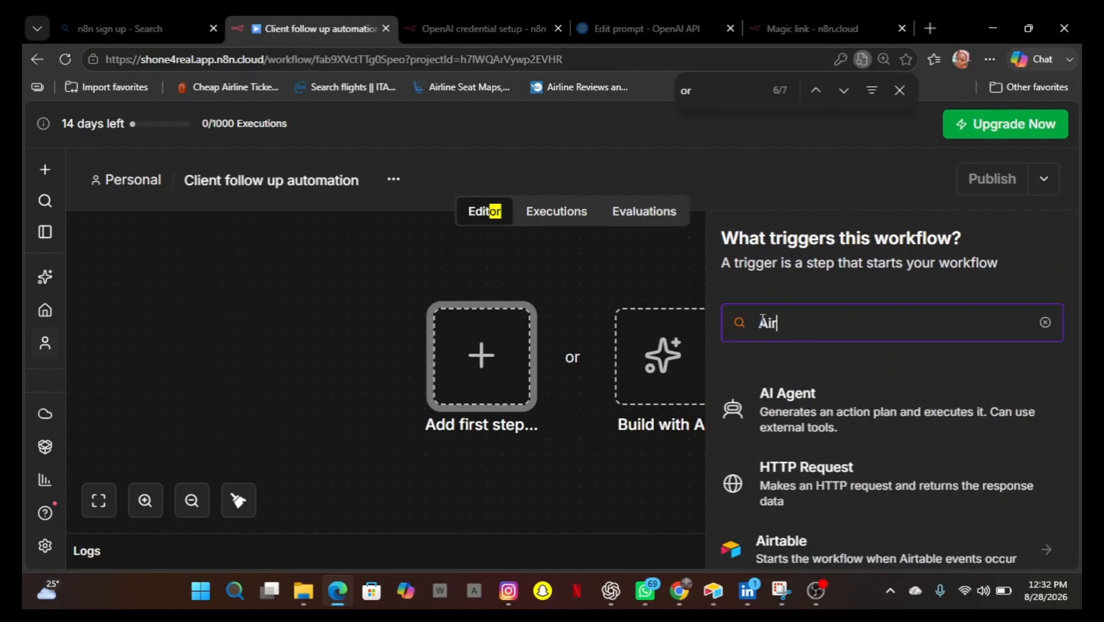
pyautogui.write('table')
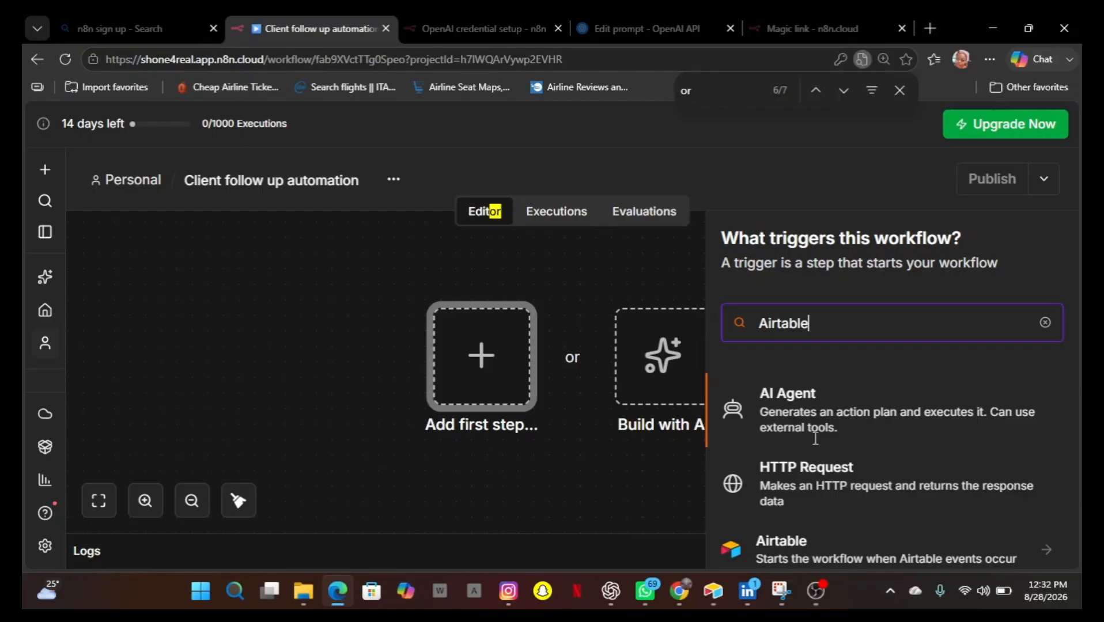
pyautogui.click(793, 535)
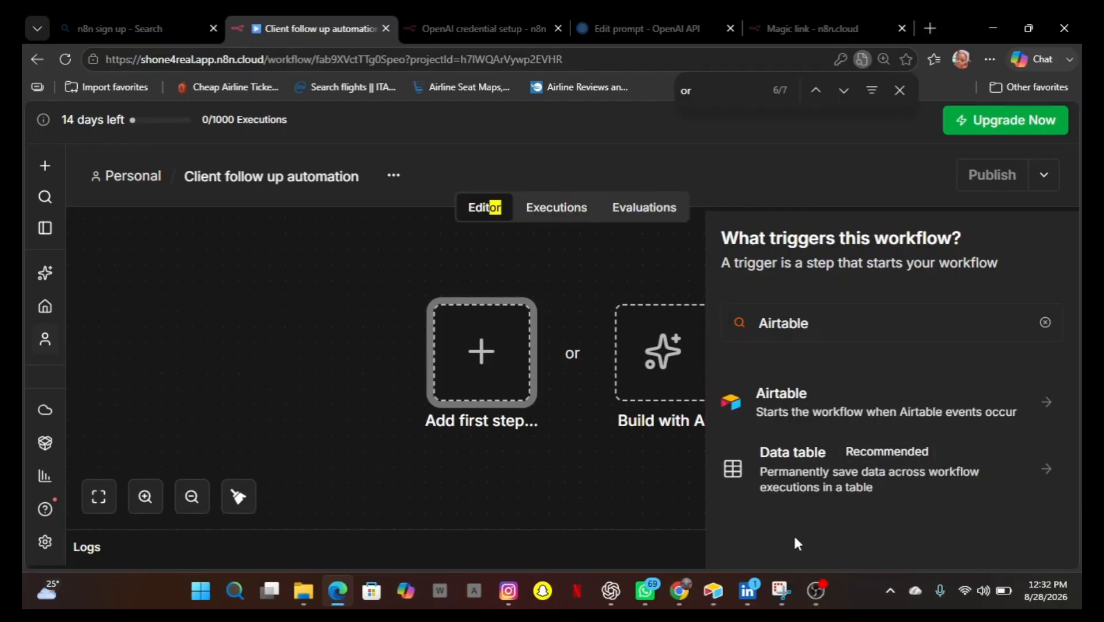
pyautogui.click(799, 405)
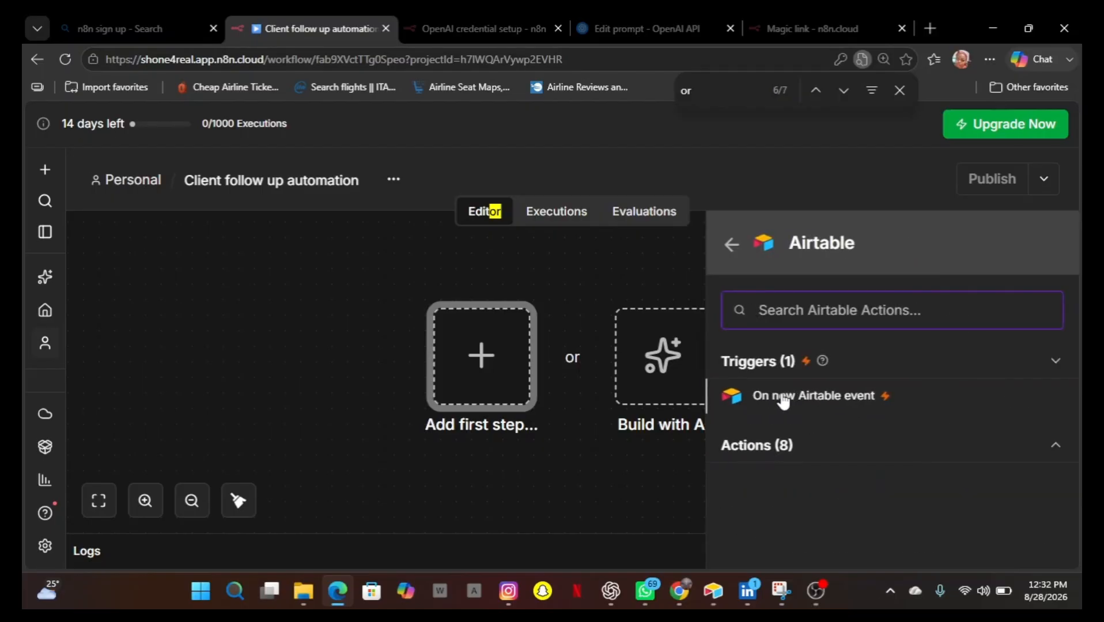
pyautogui.click(783, 399)
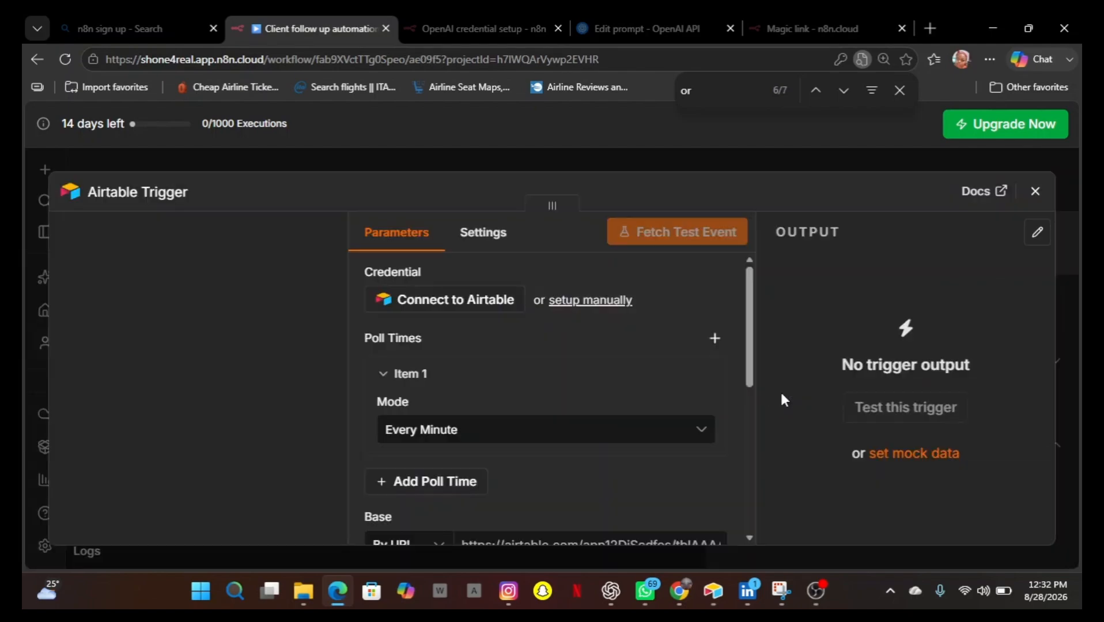
# Copy the Clients table URL from the Airtable app and paste it into the trigger's Base and Table URL fields.
pyautogui.scroll(-2, 485, 421)
pyautogui.scroll(3, 485, 420)
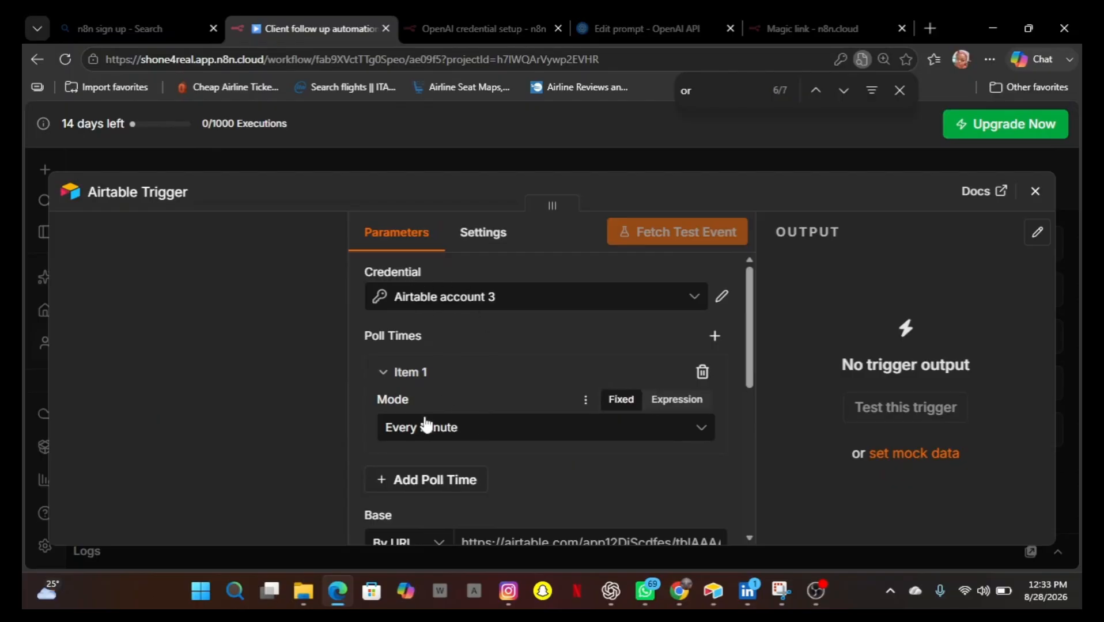
pyautogui.scroll(-2, 437, 432)
pyautogui.scroll(-1, 434, 436)
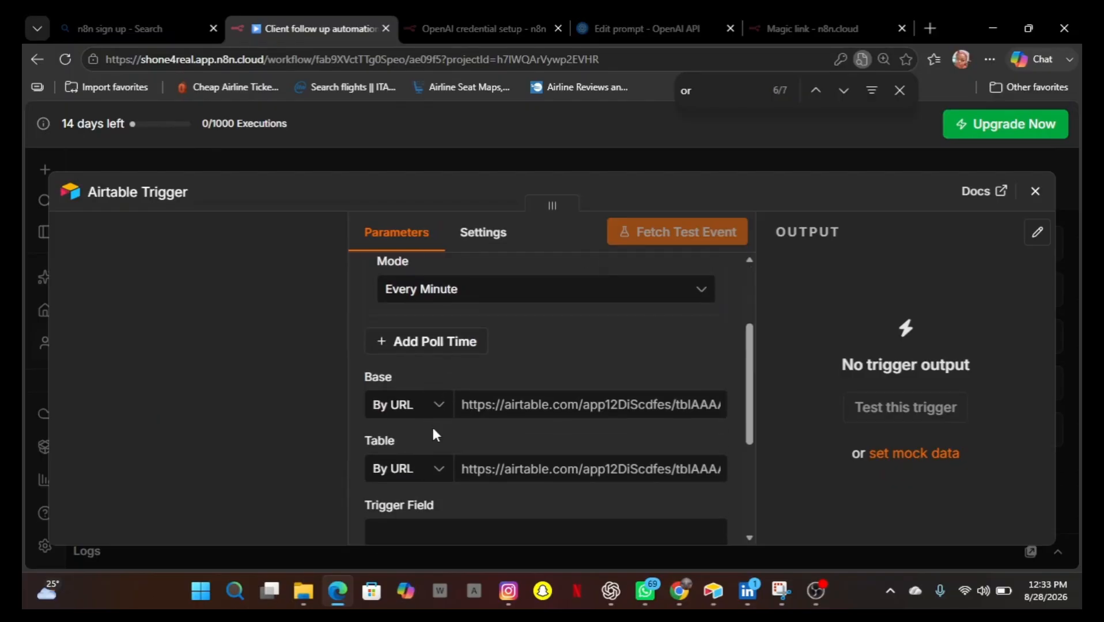
pyautogui.click(472, 374)
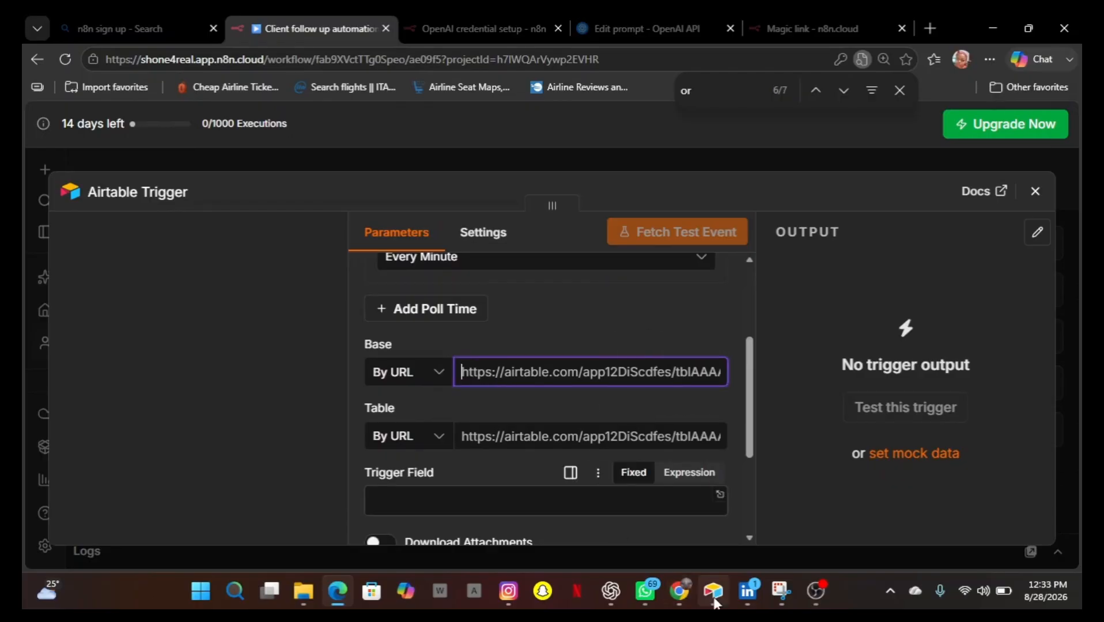
pyautogui.moveTo(714, 593)
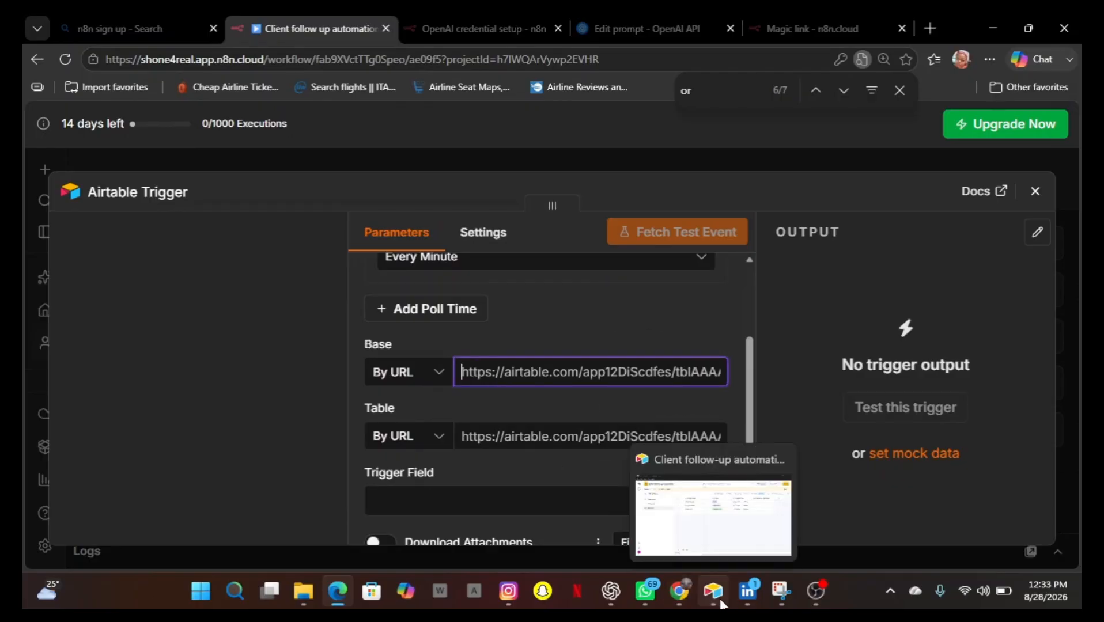
pyautogui.click(710, 535)
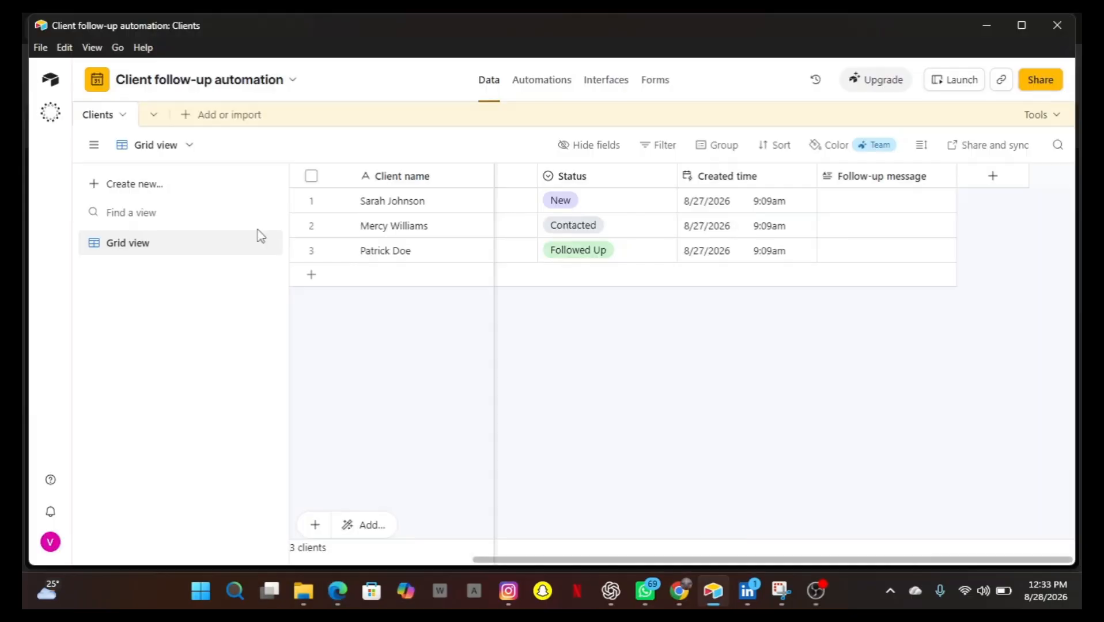
pyautogui.click(122, 117)
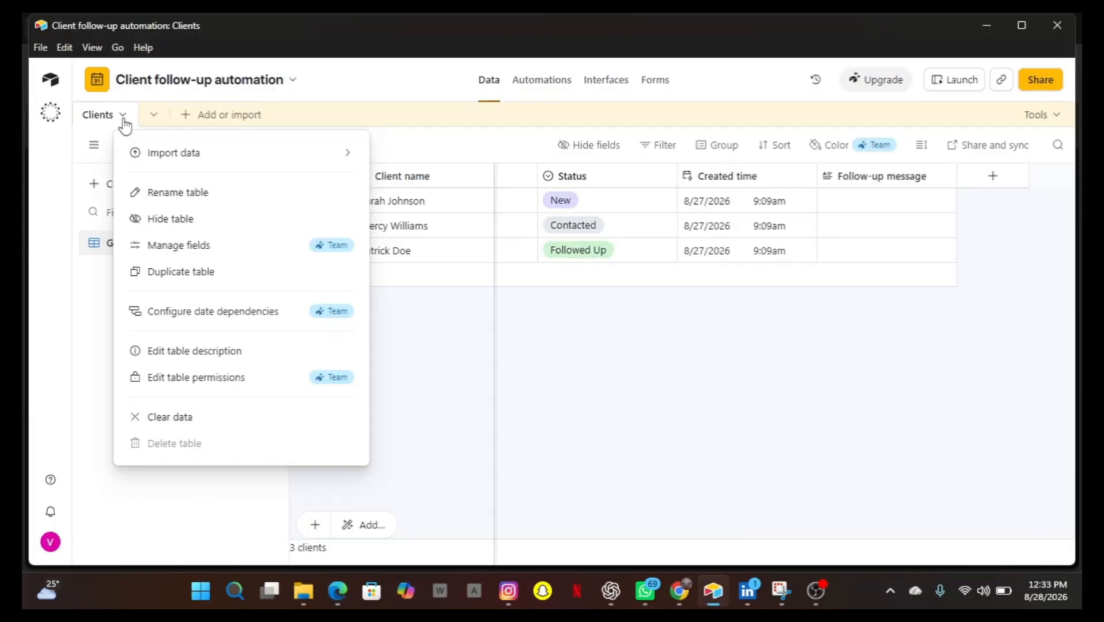
pyautogui.hotkey('ctrl', 'k')
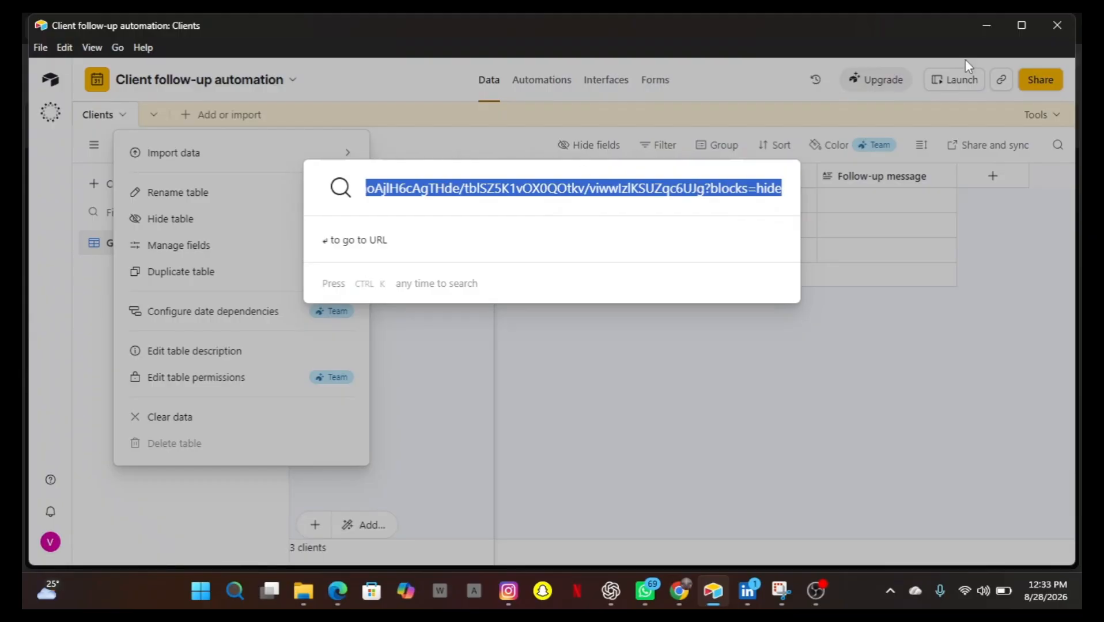
pyautogui.click(984, 28)
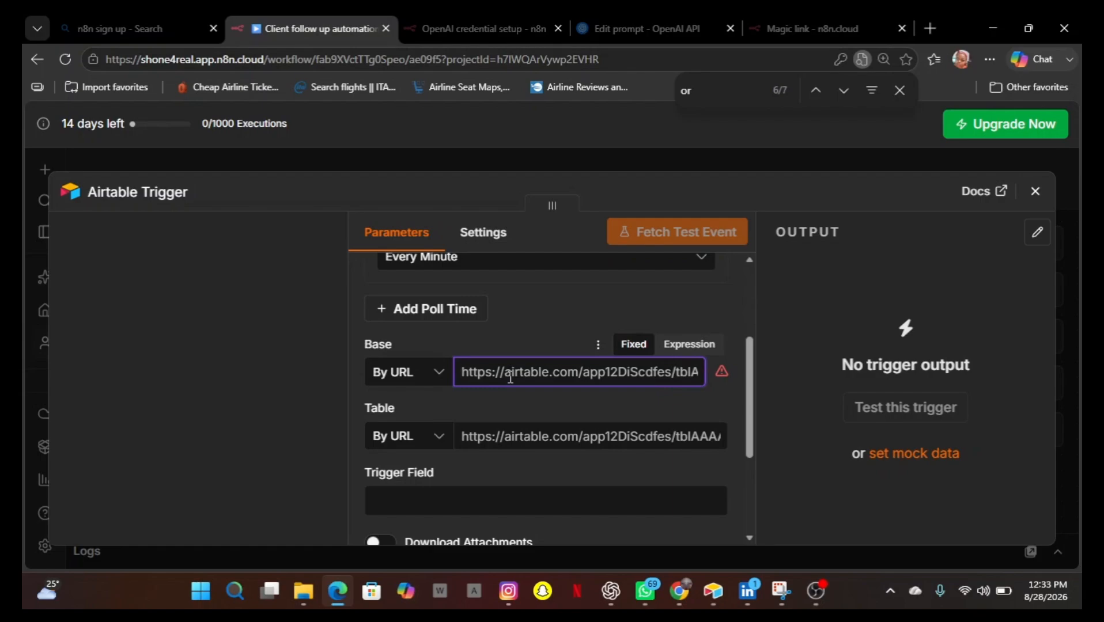
pyautogui.hotkey('ctrl', 'v')
pyautogui.click(485, 437)
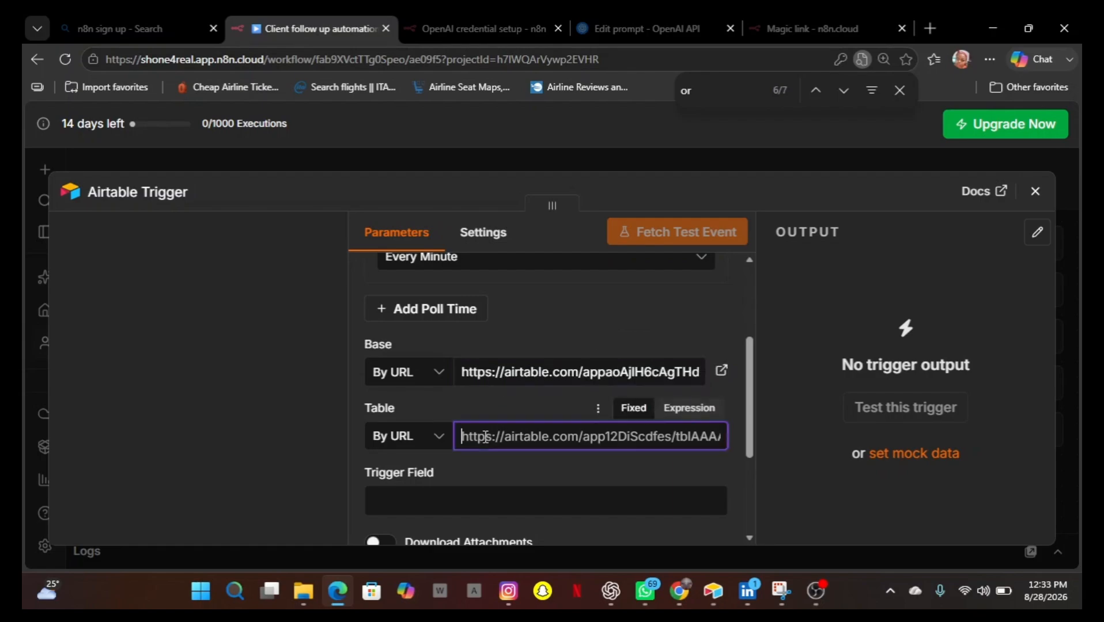
pyautogui.hotkey('ctrl', 'v')
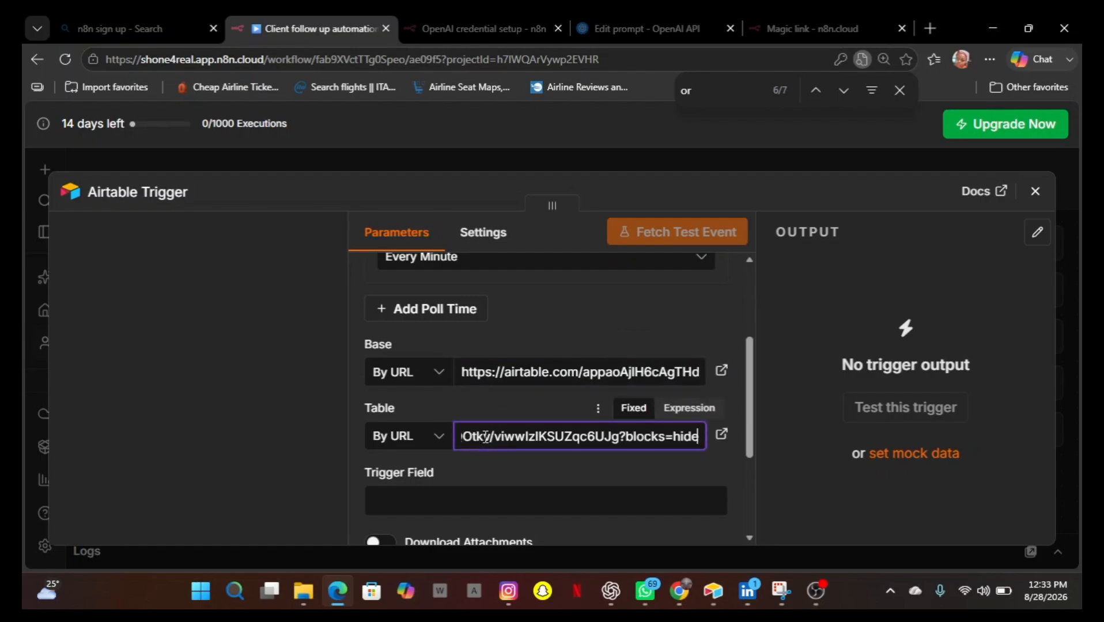
# Set the trigger field to status and fetch a test event.
pyautogui.click(456, 503)
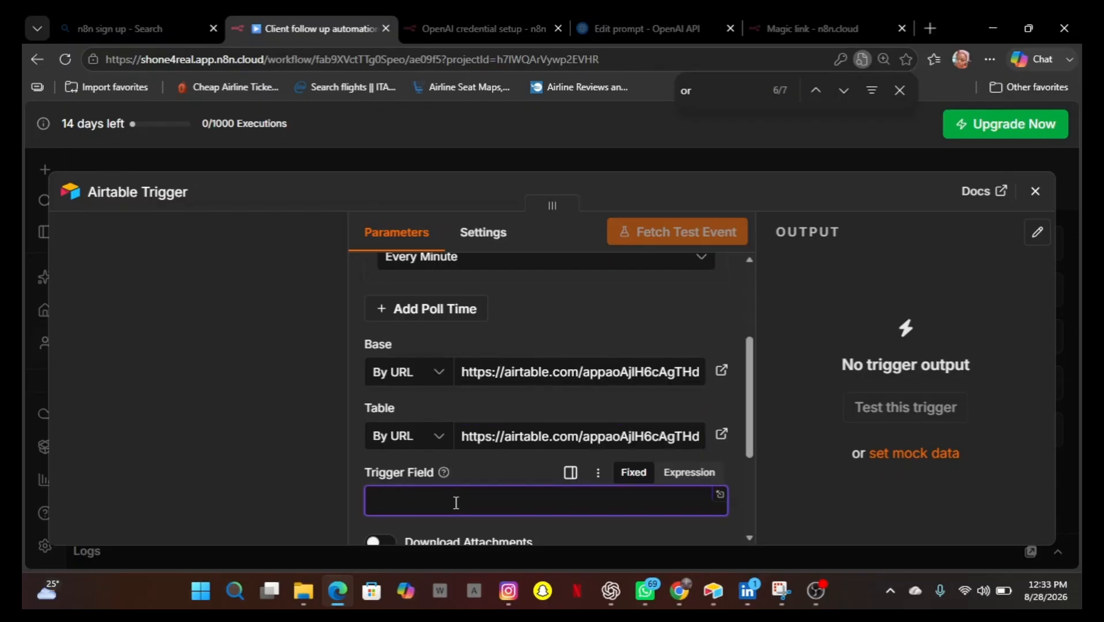
pyautogui.write('staus')
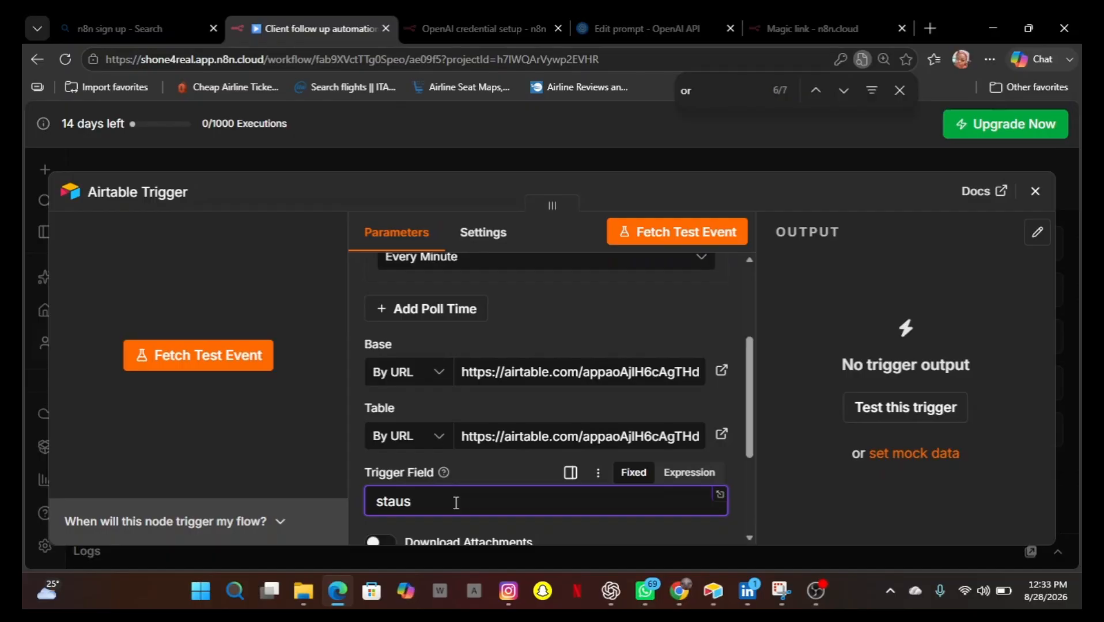
pyautogui.press('BackSpace')
pyautogui.press('BackSpace')
pyautogui.write('tus')
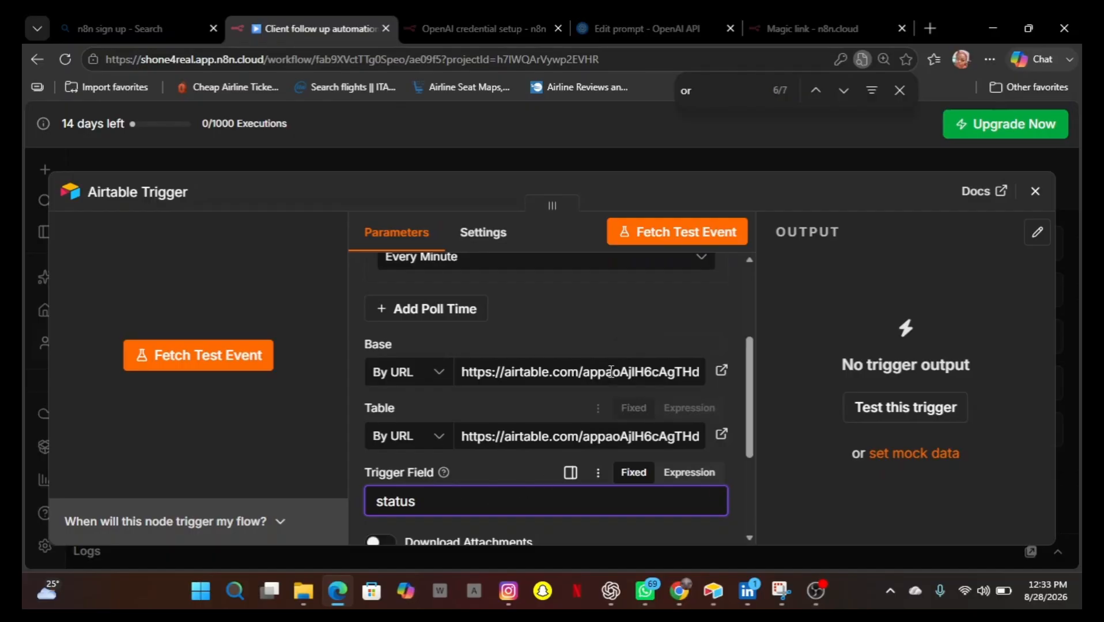
pyautogui.click(644, 242)
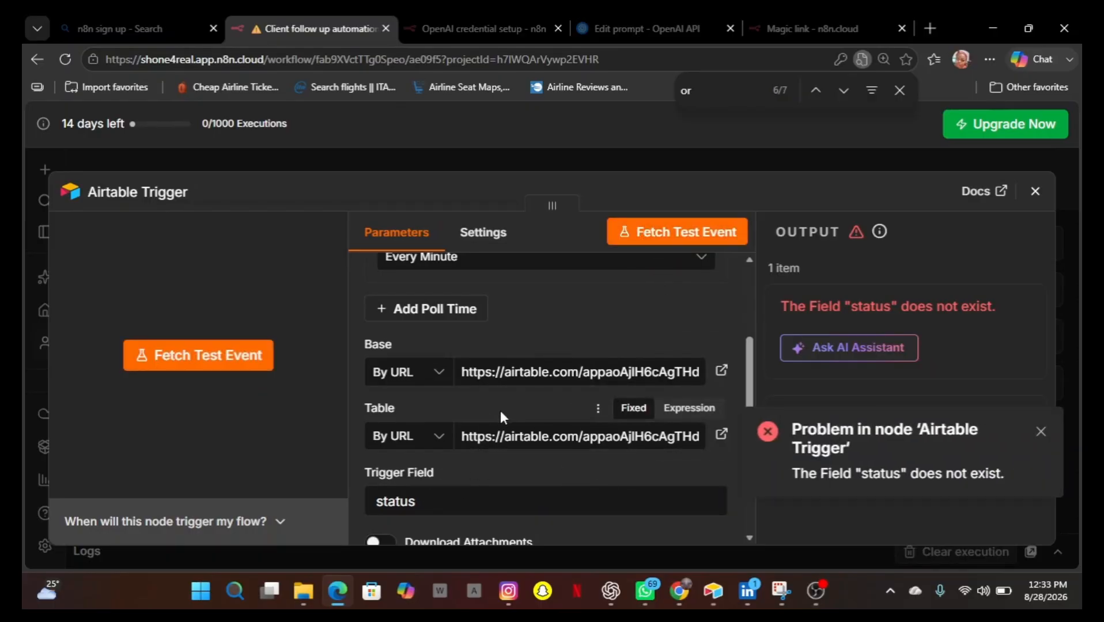
# Change the trigger field to Status, dismiss the error notice, and fetch a test event again.
pyautogui.scroll(-2, 501, 409)
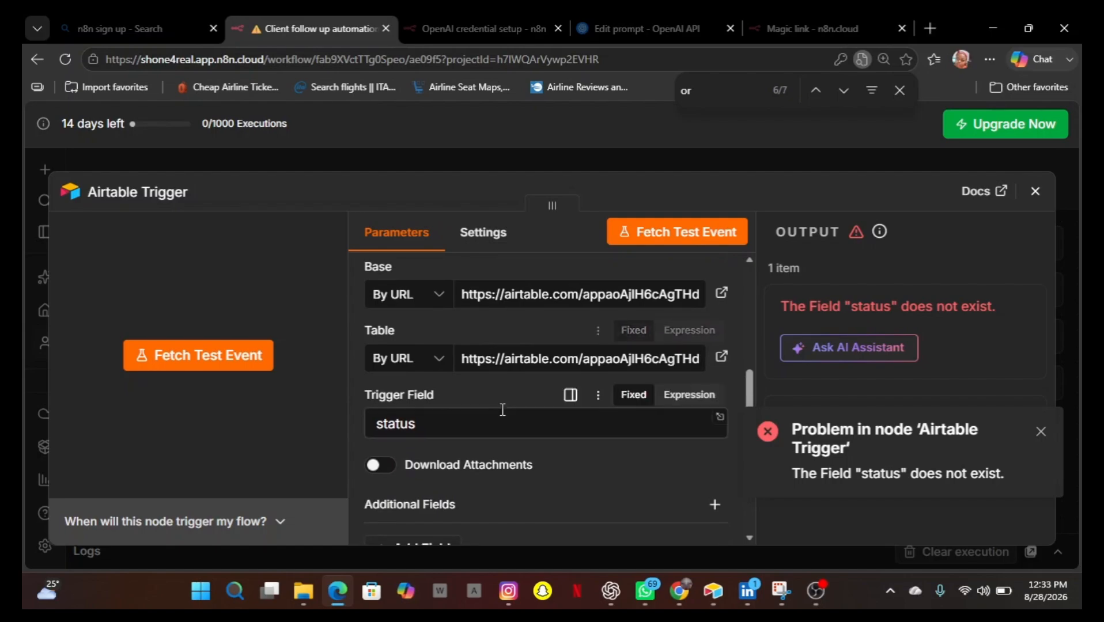
pyautogui.click(384, 425)
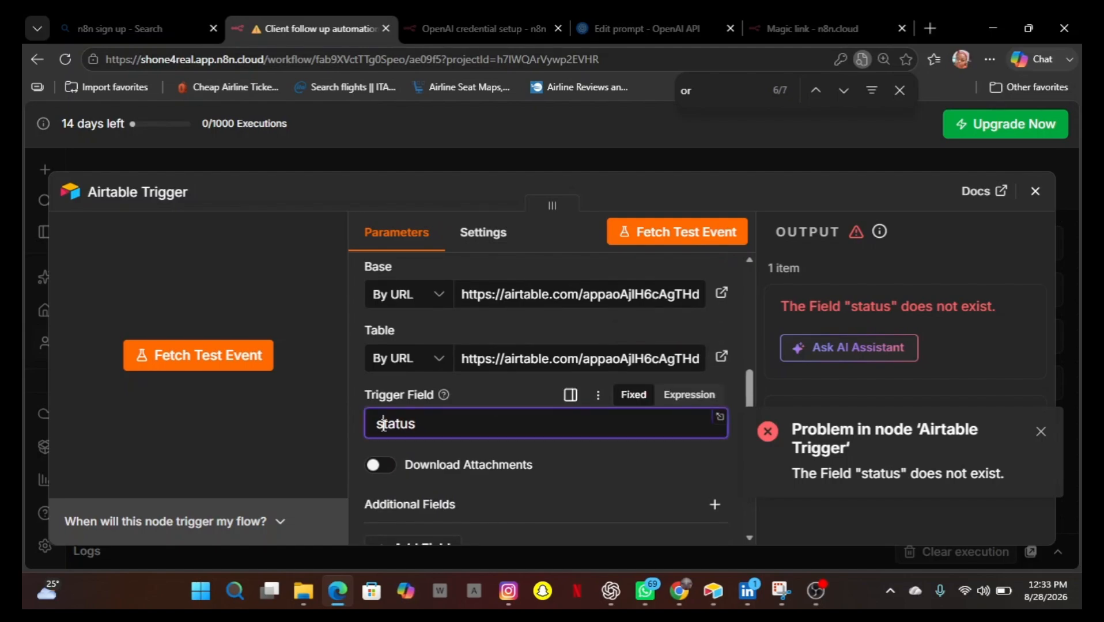
pyautogui.press('BackSpace')
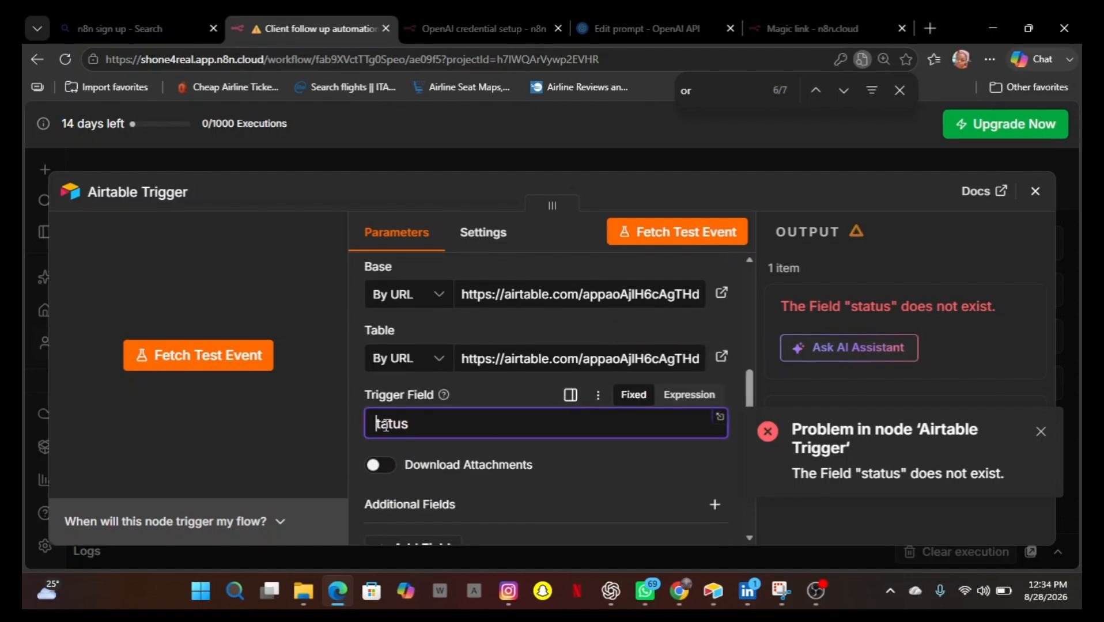
pyautogui.write('S')
pyautogui.click(408, 425)
pyautogui.click(1040, 433)
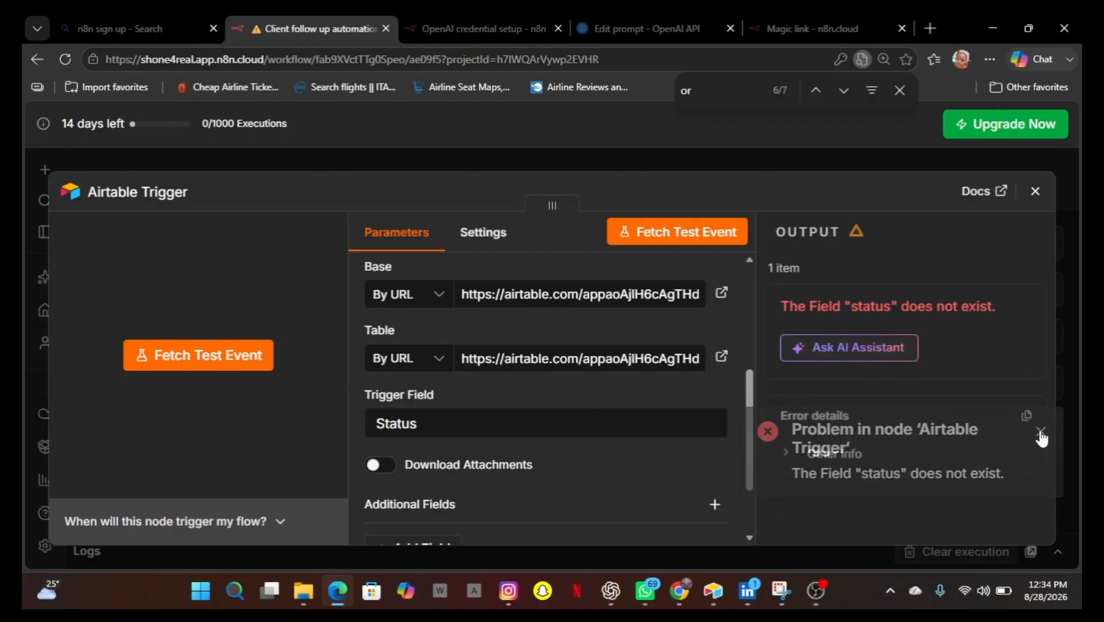
pyautogui.click(682, 239)
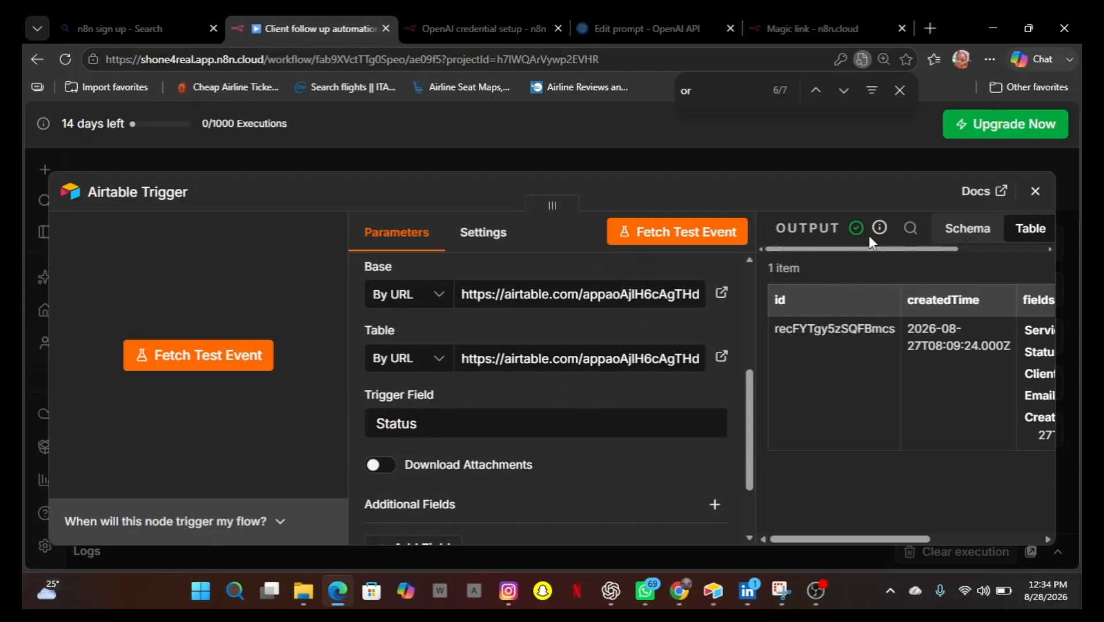
# Add an Edit Fields (Set) node after the Airtable Trigger.
pyautogui.click(1036, 197)
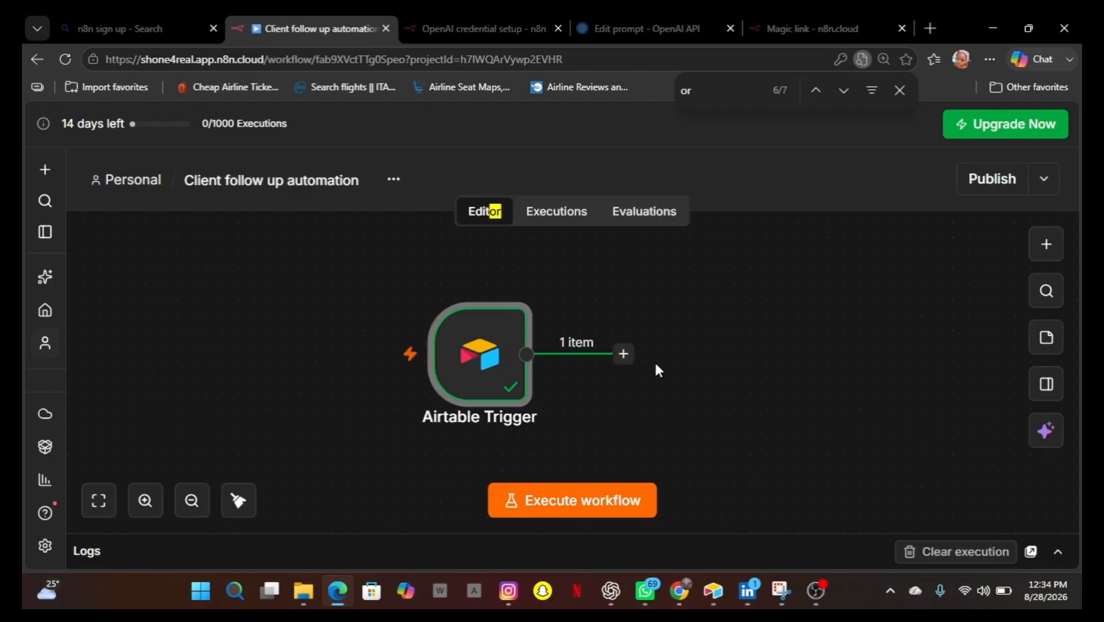
pyautogui.click(623, 354)
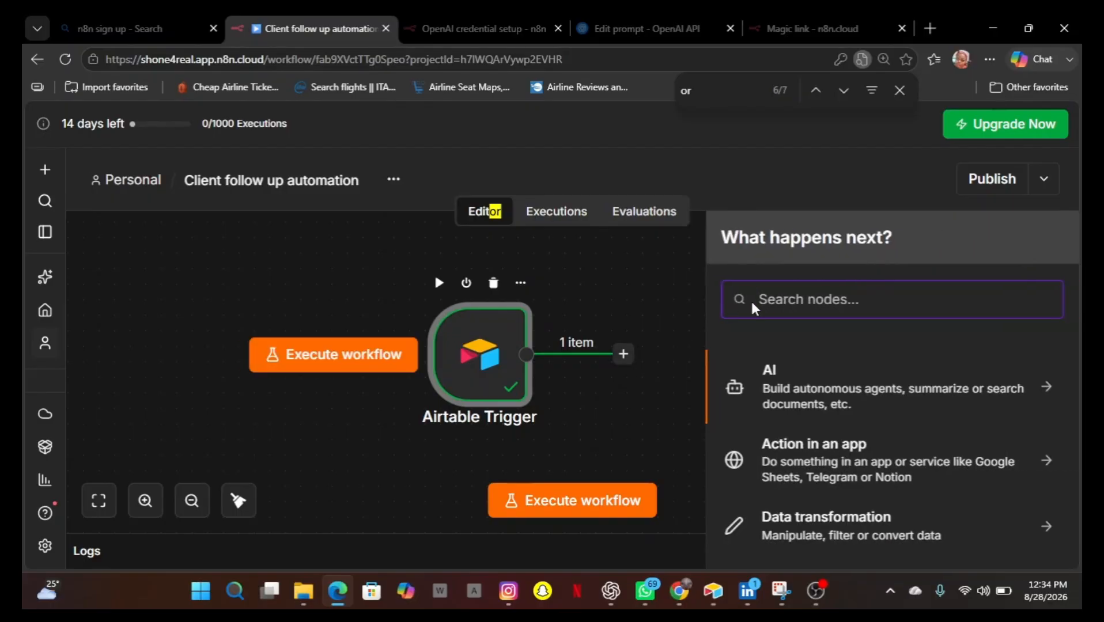
pyautogui.write('ED')
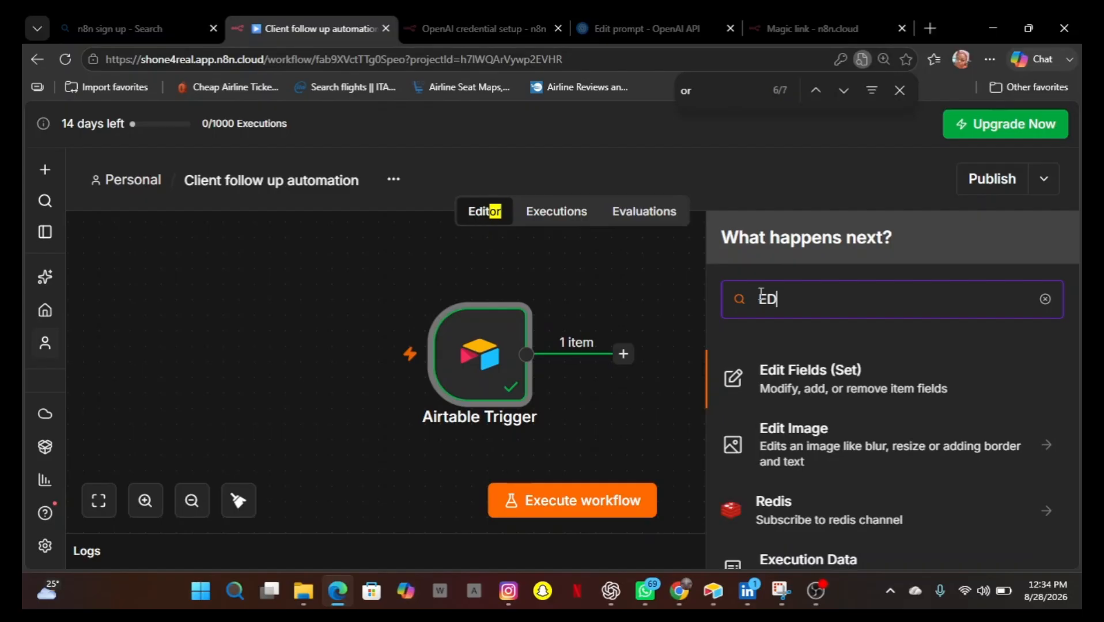
pyautogui.write('IT')
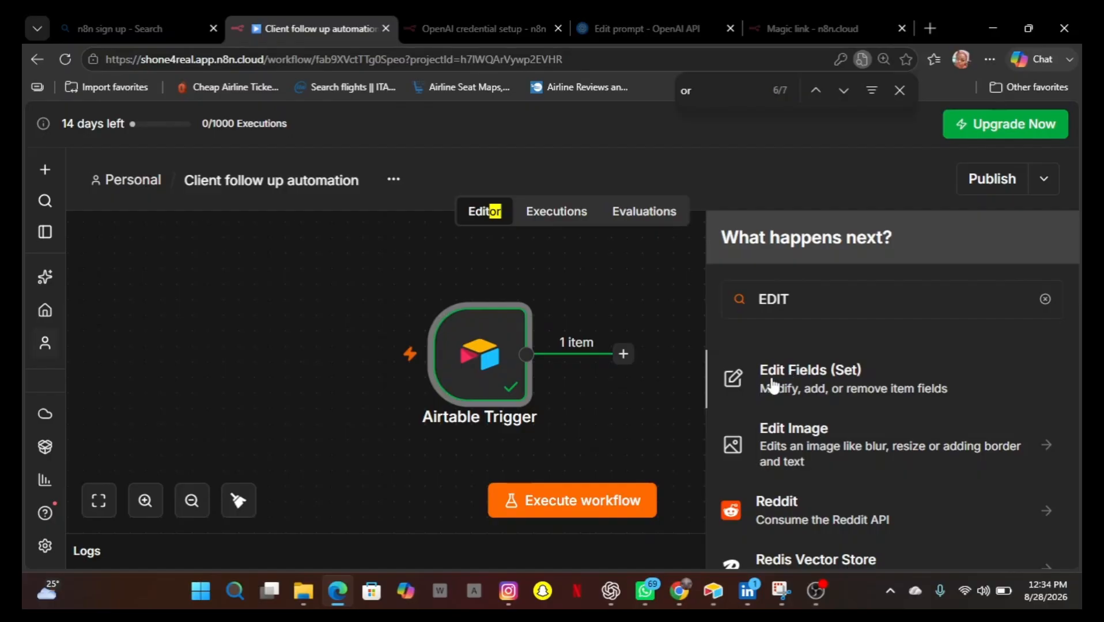
pyautogui.click(774, 379)
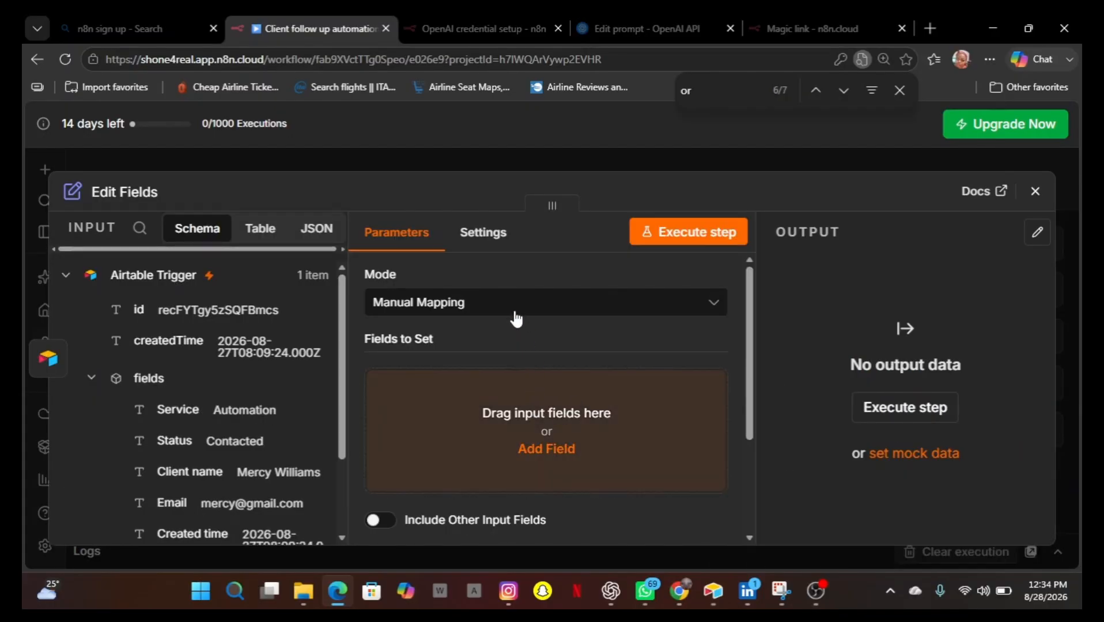
# Add a field to set and name it Follow-up message.
pyautogui.click(535, 455)
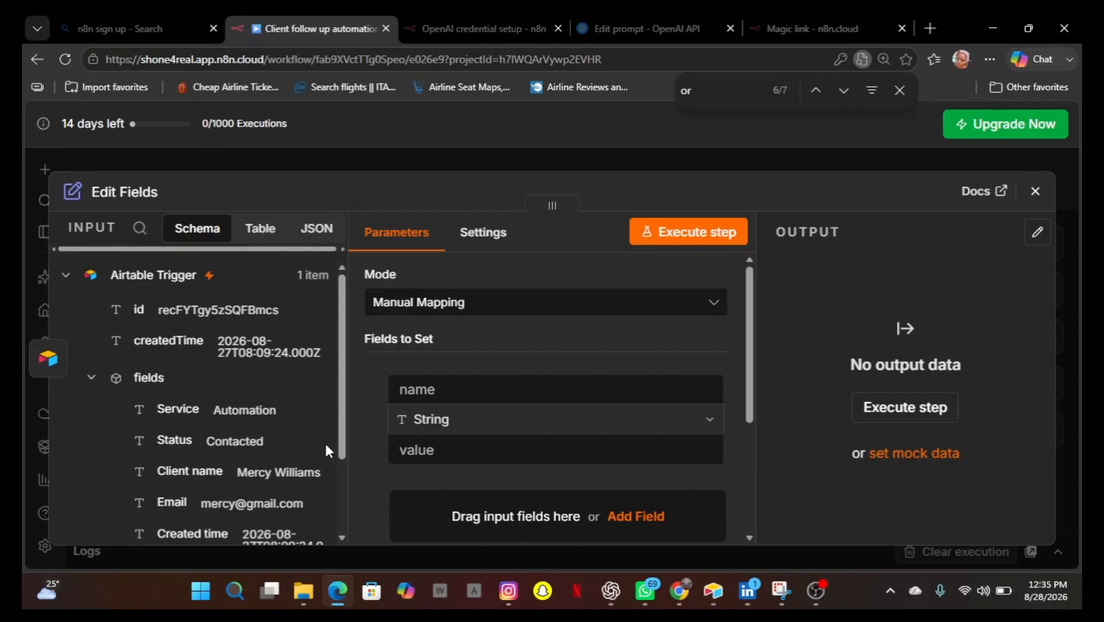
pyautogui.click(443, 392)
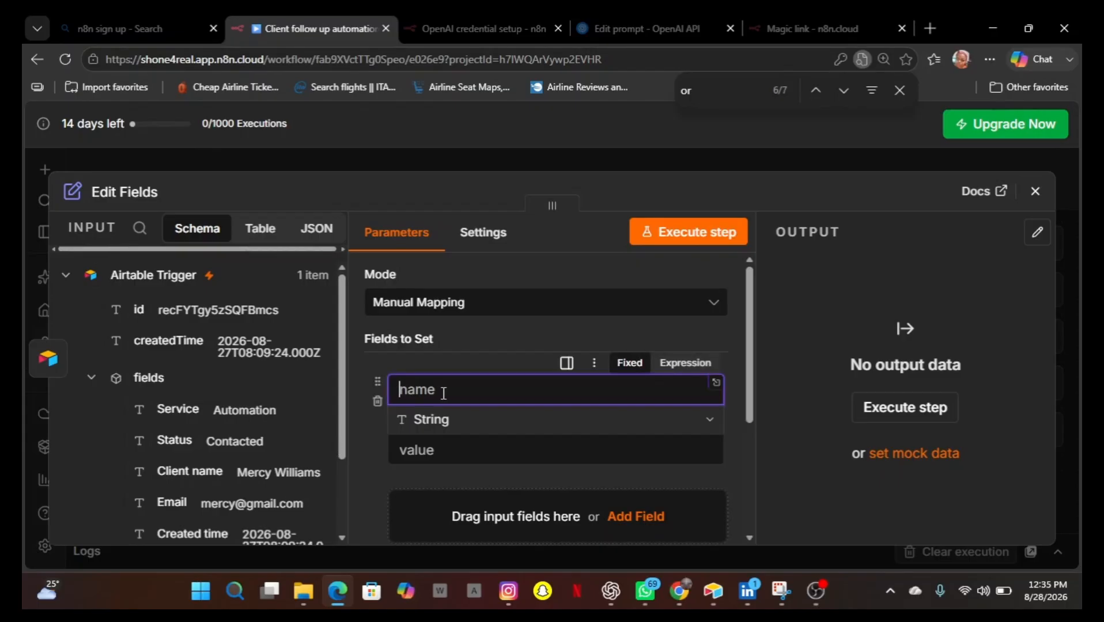
pyautogui.write('F')
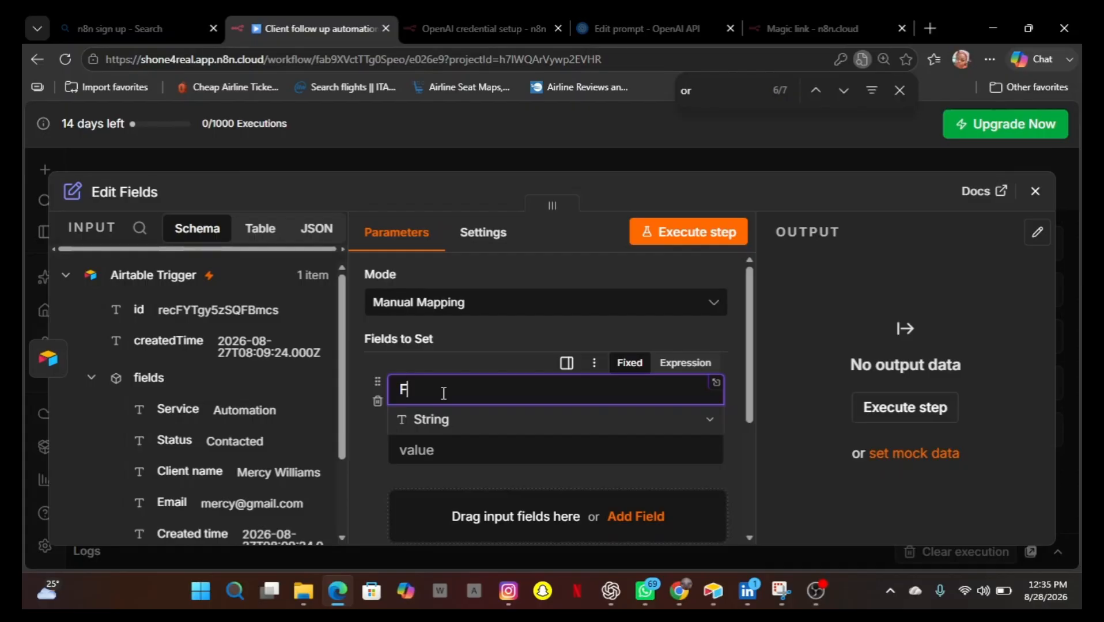
pyautogui.write('ollow- up m')
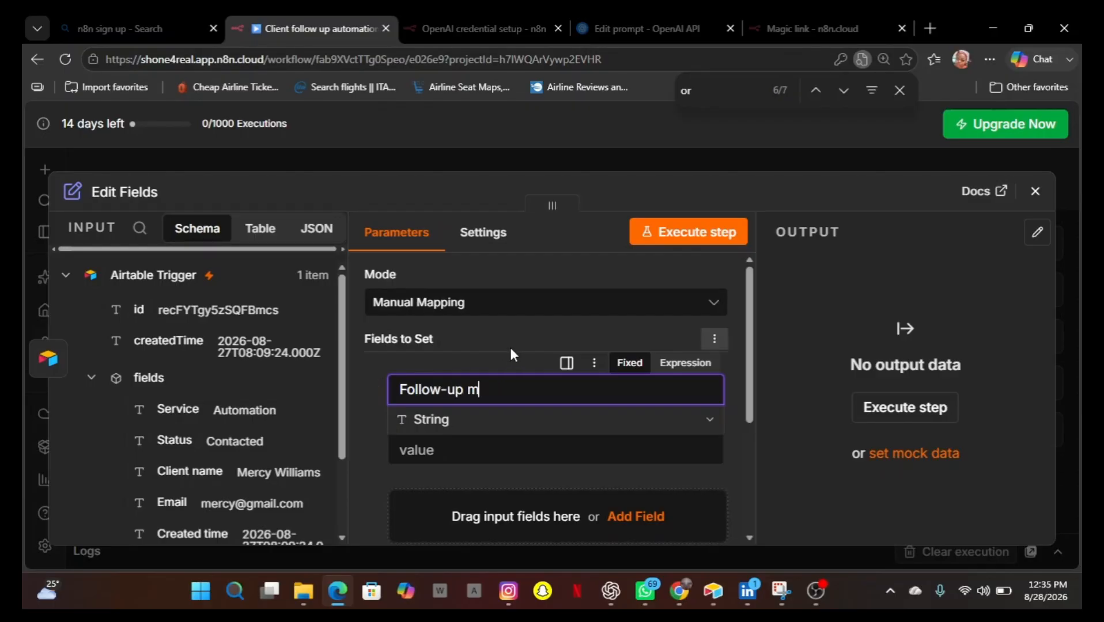
pyautogui.write('essa')
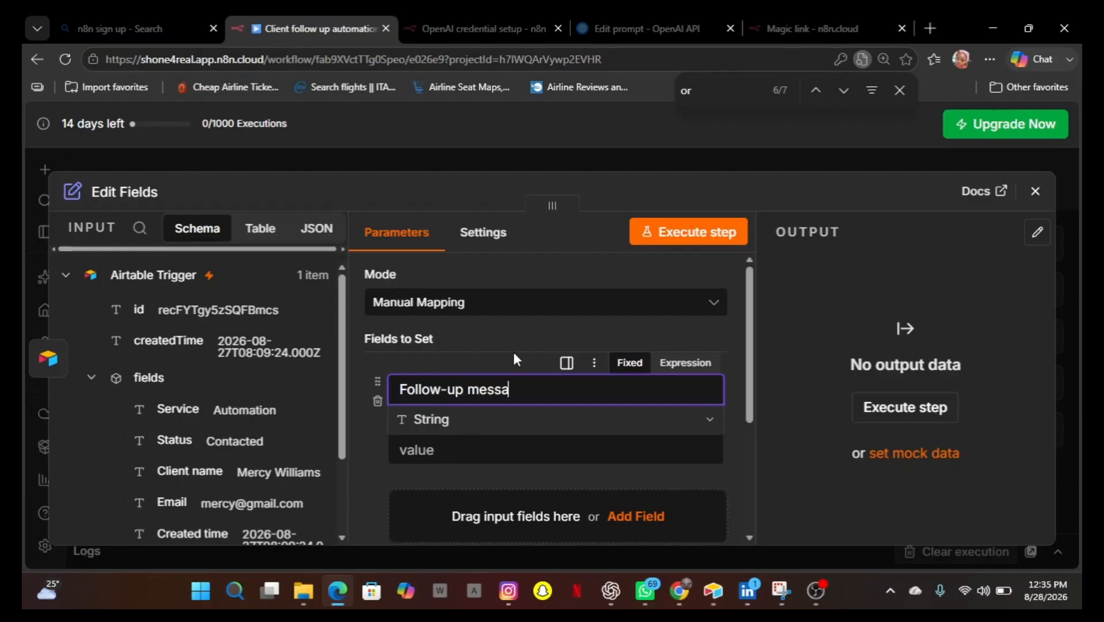
pyautogui.write('ge')
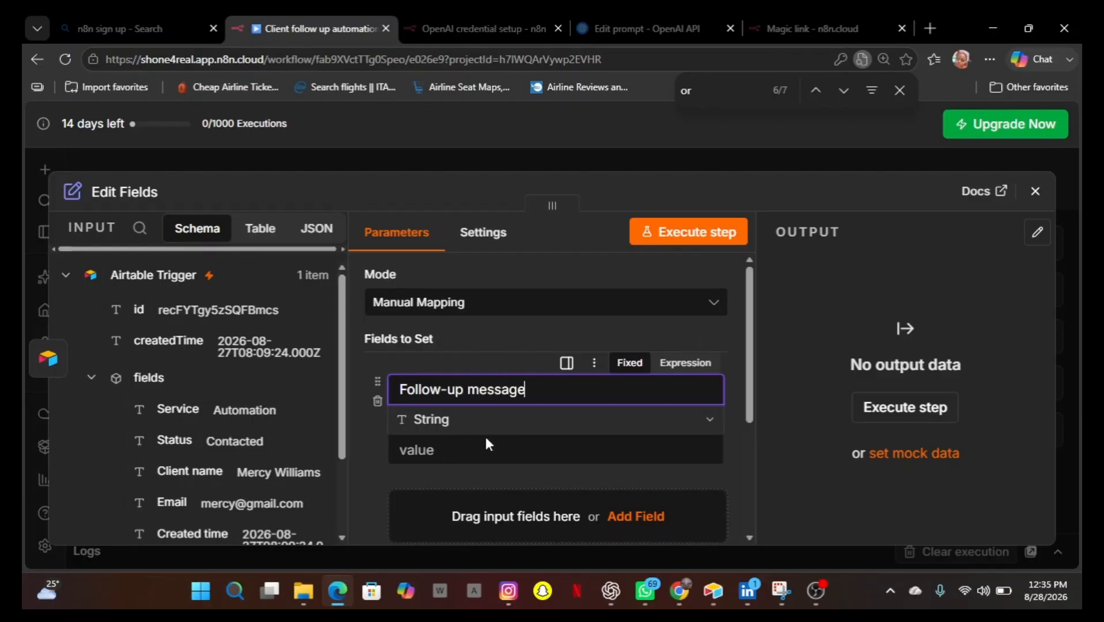
# Start the field's value with a greeting to the client by name, then 'thank you for your interest in our automation service.'.
pyautogui.click(438, 454)
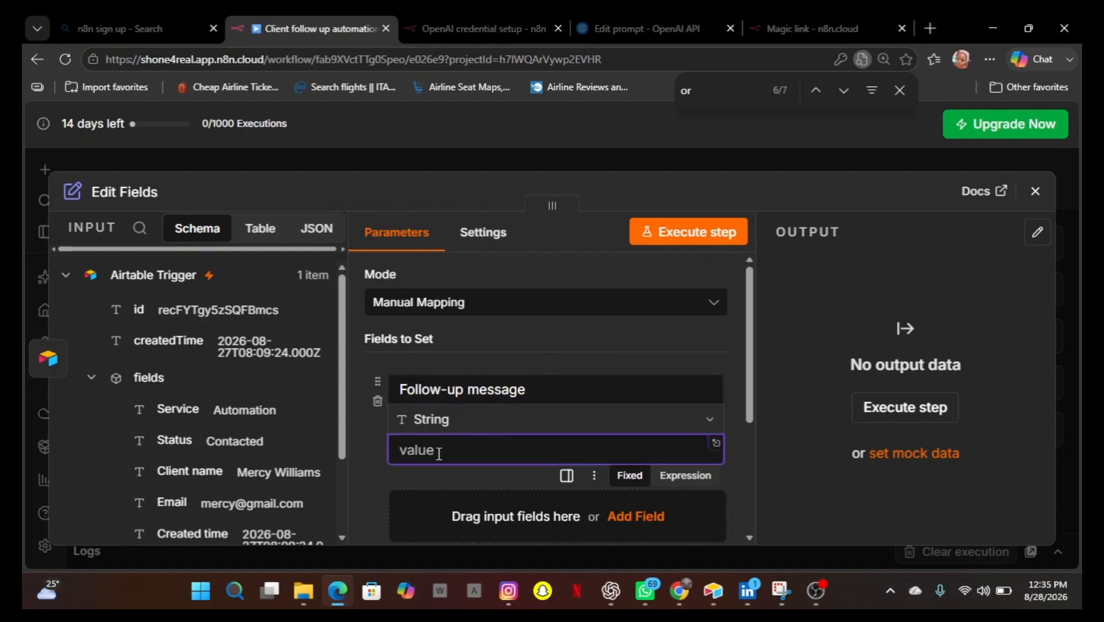
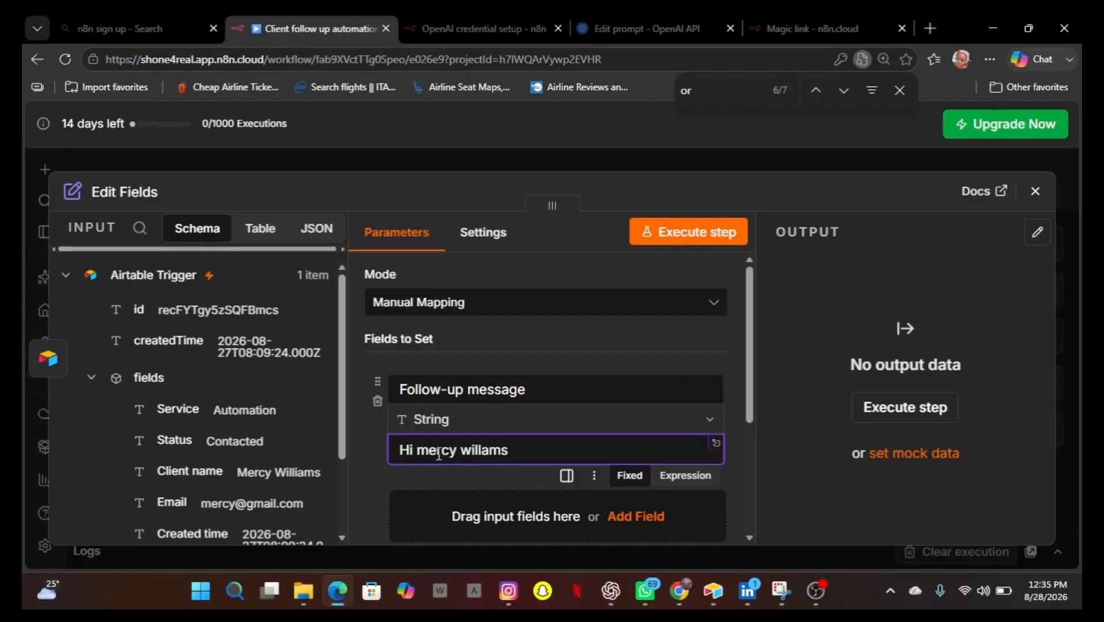
pyautogui.write(', thank y')
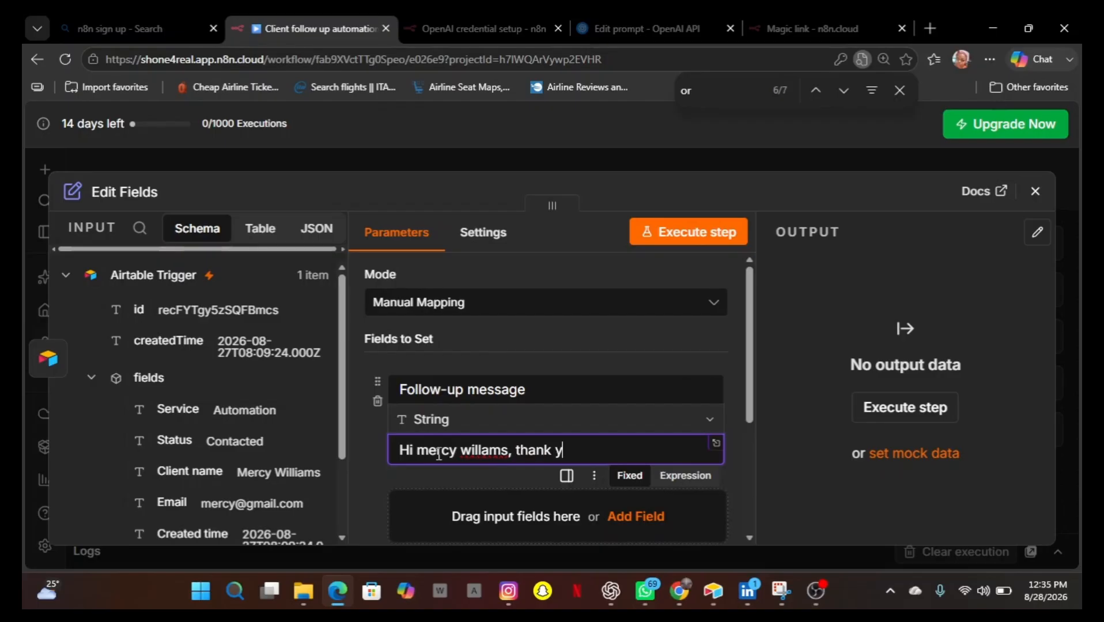
pyautogui.write('ou for your inte')
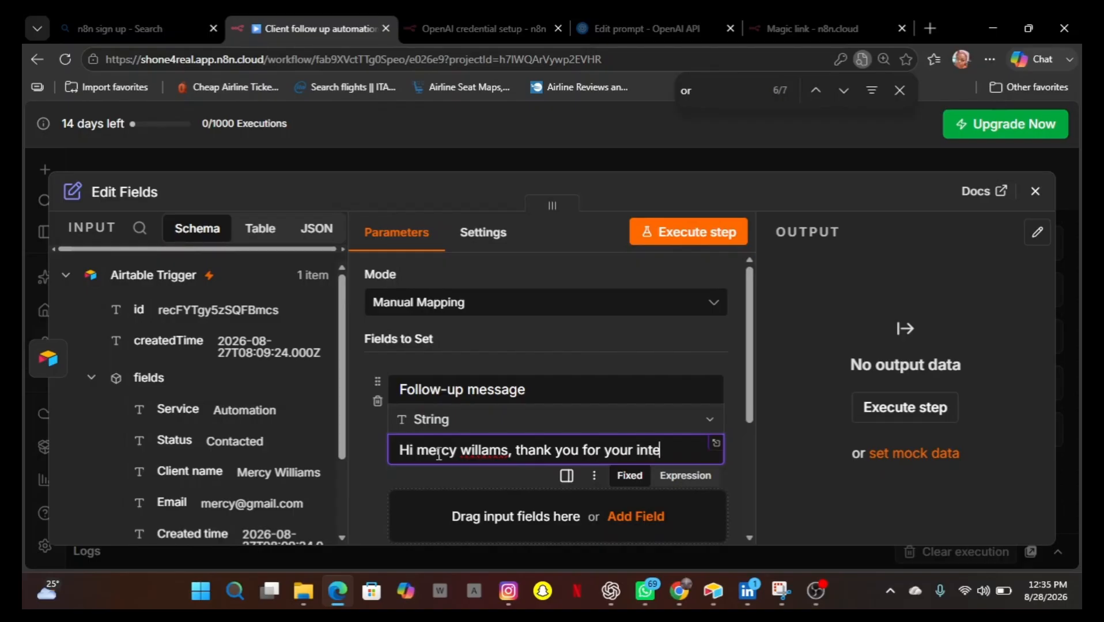
pyautogui.write('rserest')
pyautogui.press('BackSpace')
pyautogui.press('BackSpace')
pyautogui.press('BackSpace')
pyautogui.press('BackSpace')
pyautogui.press('BackSpace')
pyautogui.press('BackSpace')
pyautogui.press('BackSpace')
pyautogui.write('est in our automatio')
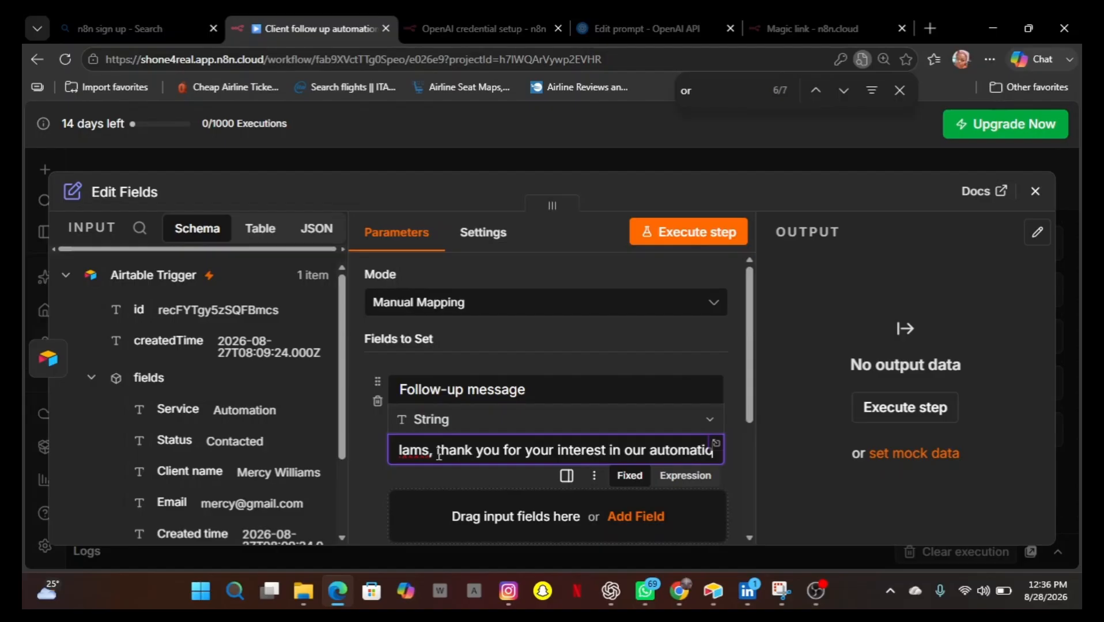
pyautogui.write('n service,. ')
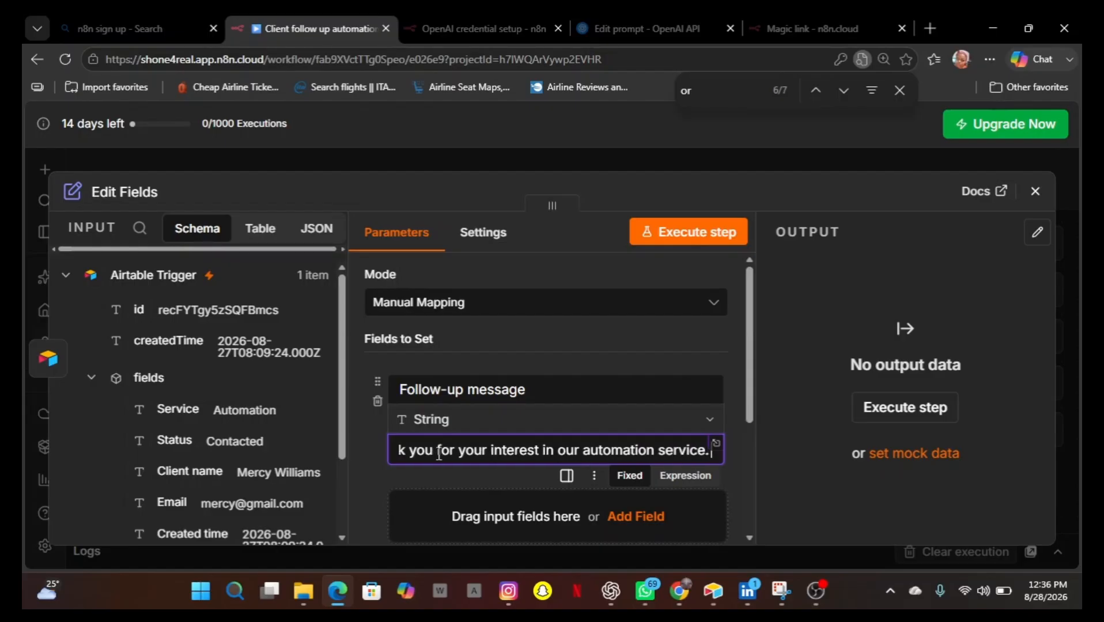
pyautogui.write('I')
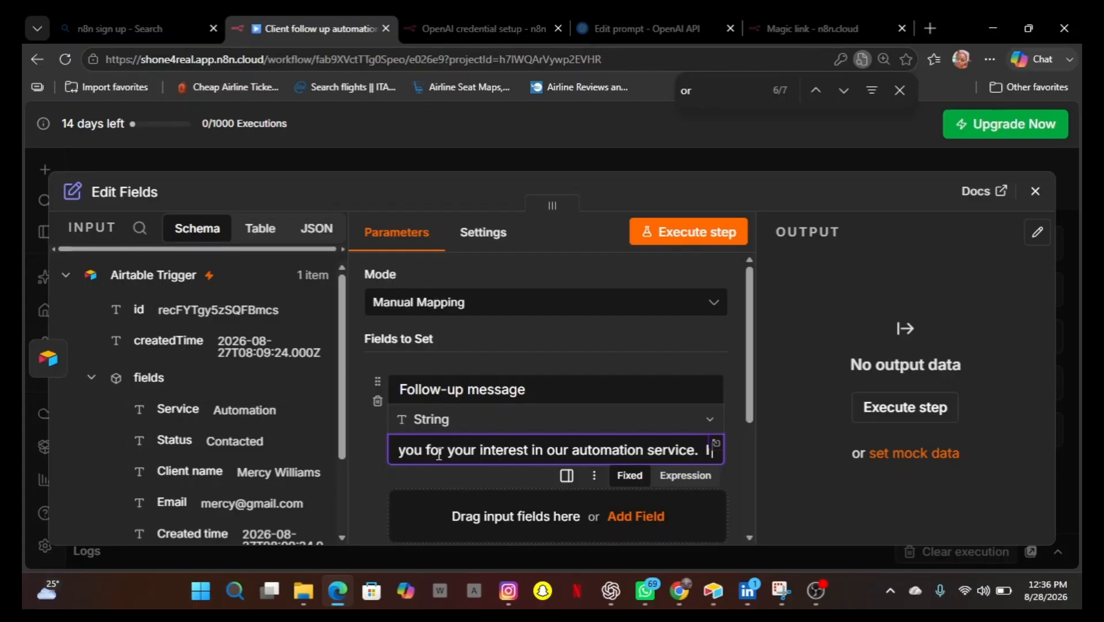
pyautogui.write(' am follow')
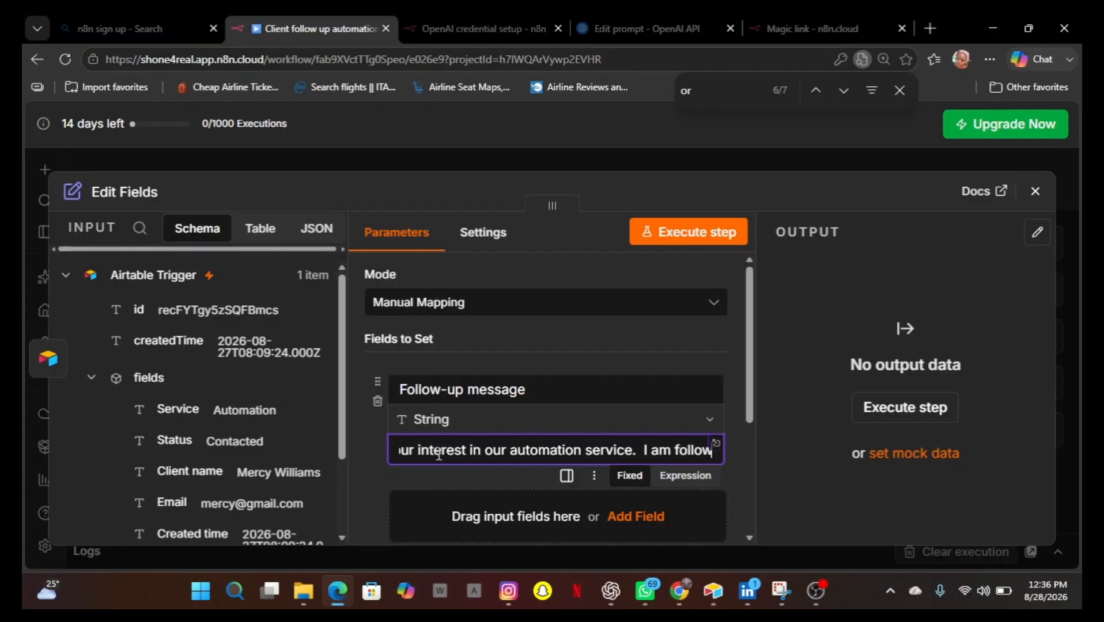
pyautogui.write('ing up')
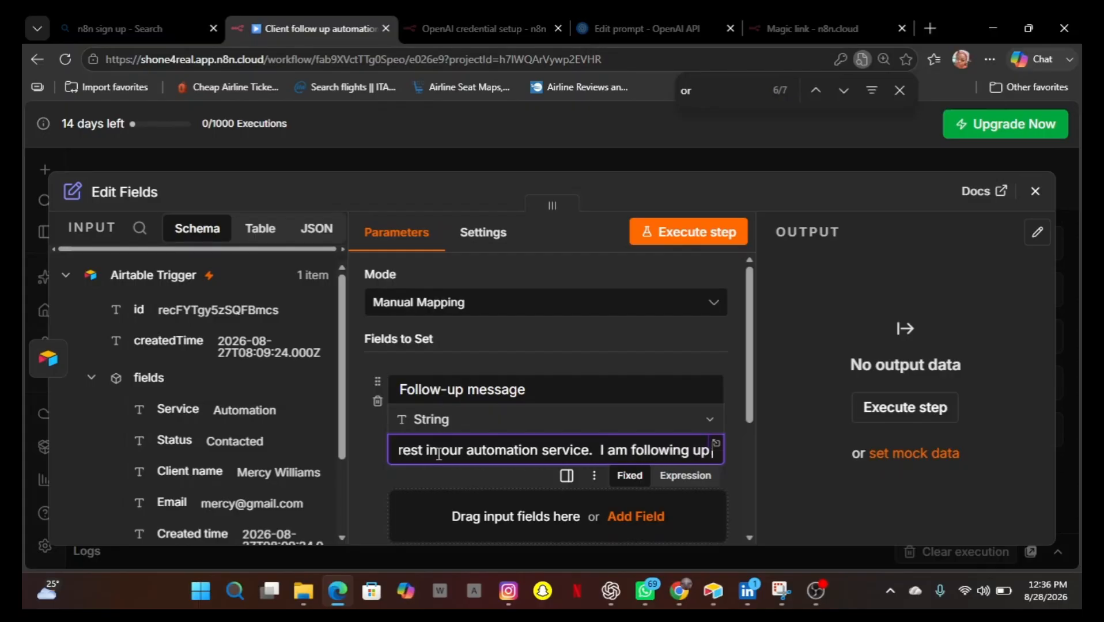
pyautogui.write(' to s')
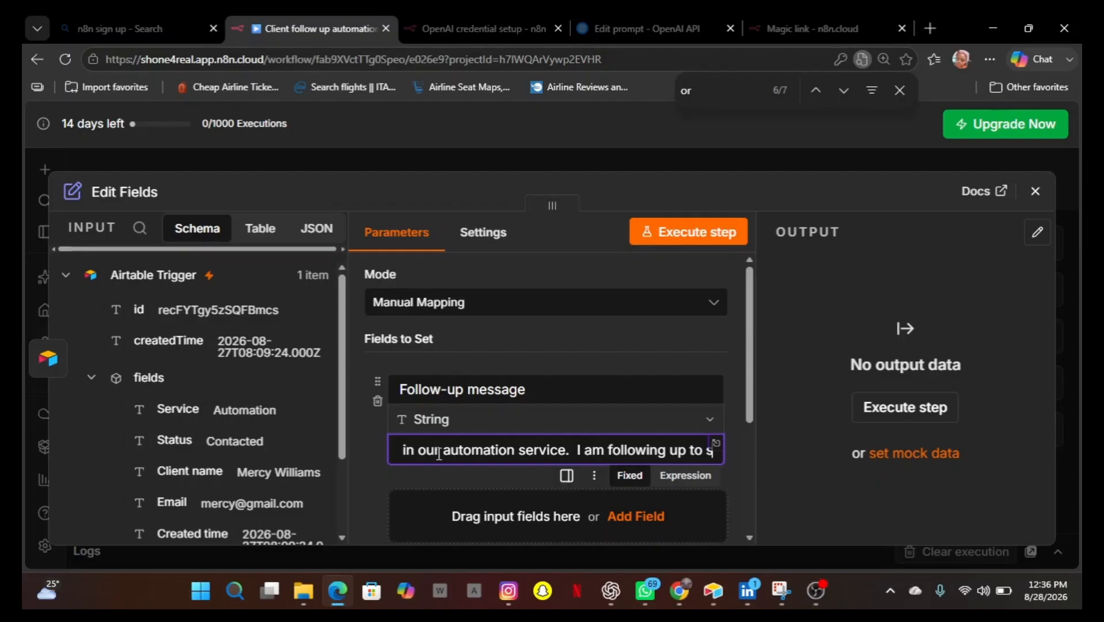
pyautogui.write('ee if you')
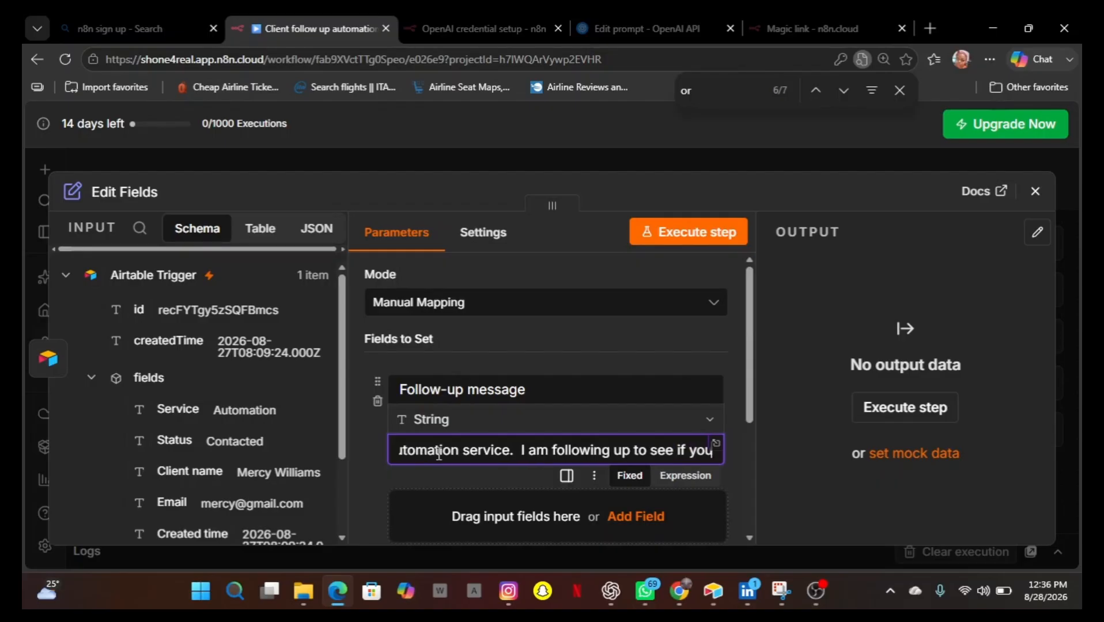
pyautogui.write(' have any qu')
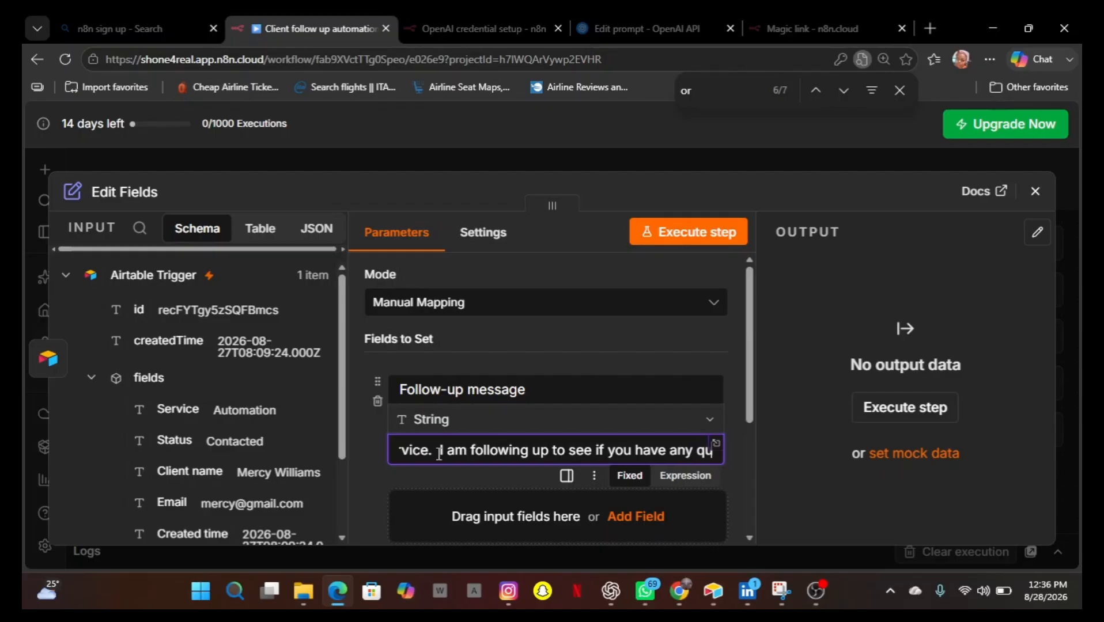
pyautogui.write('estions')
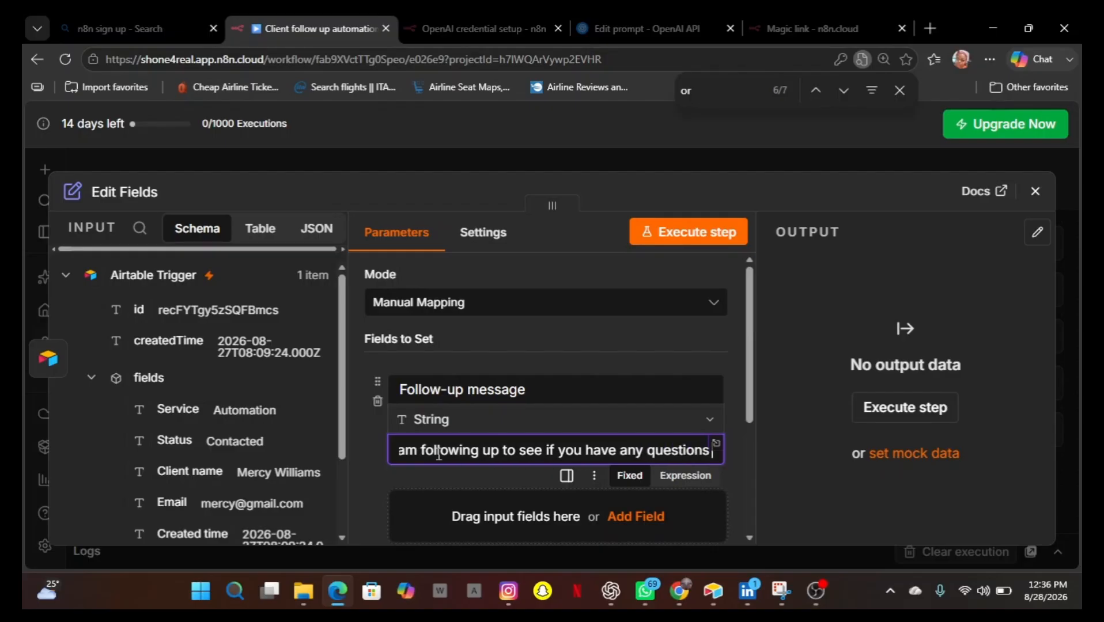
pyautogui.write(' or')
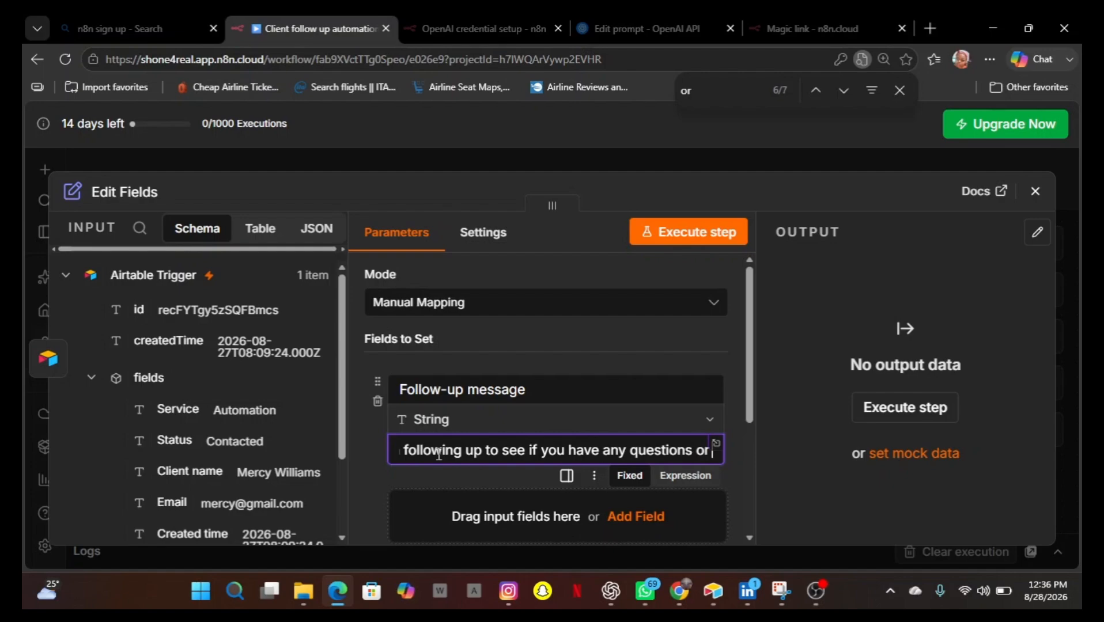
pyautogui.write(' if yo')
pyautogui.write('u wo')
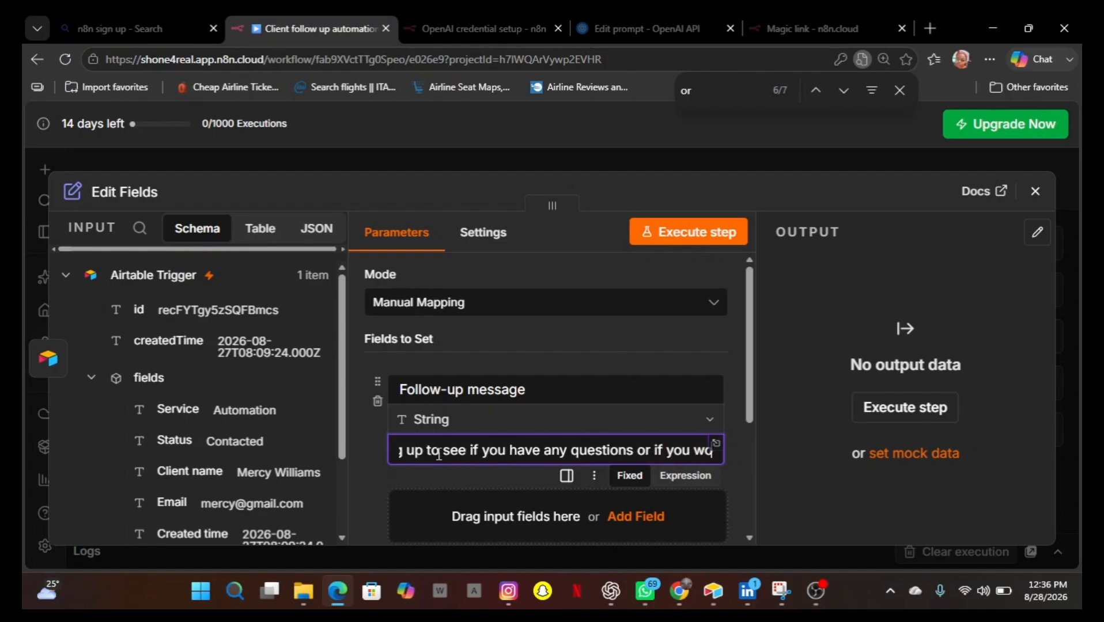
pyautogui.write('uld like to')
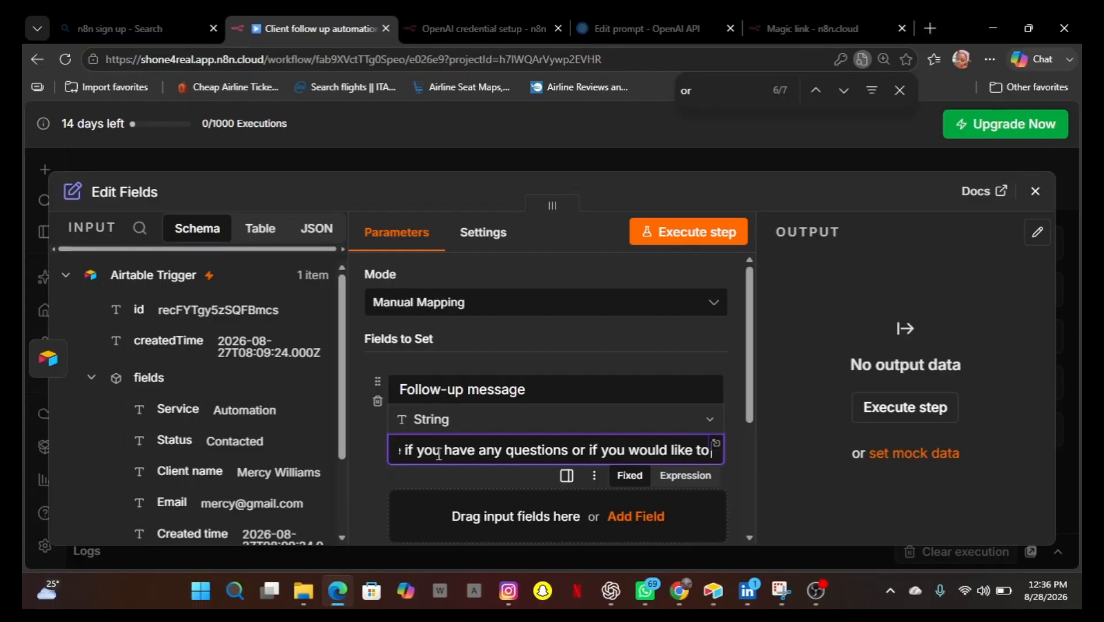
pyautogui.write(' discuss')
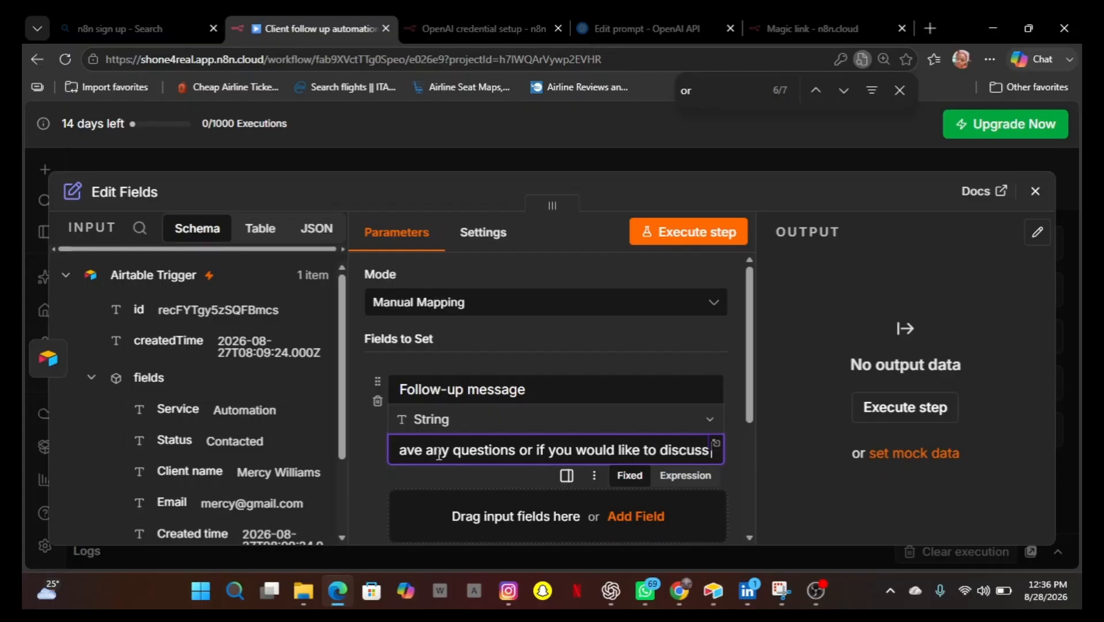
pyautogui.write(' the next')
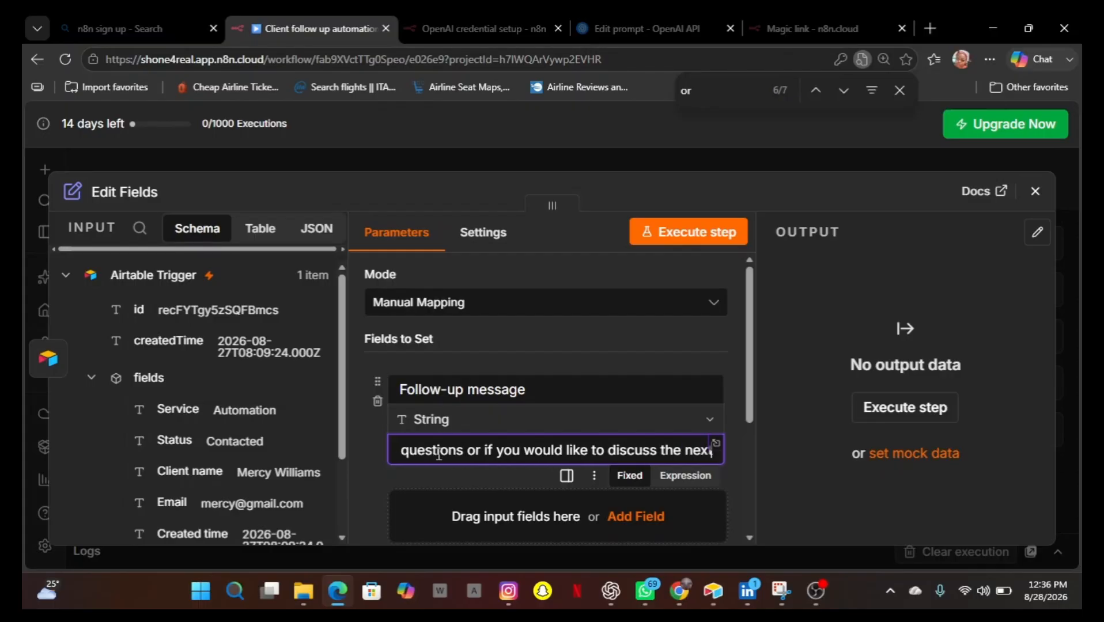
pyautogui.write(' ste')
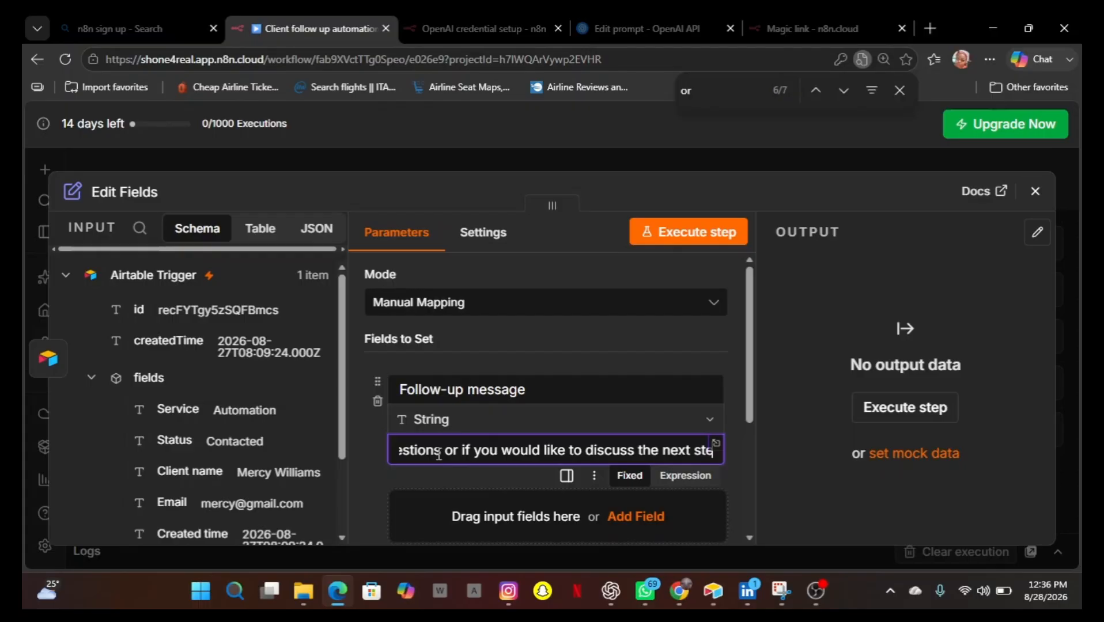
pyautogui.write('ps')
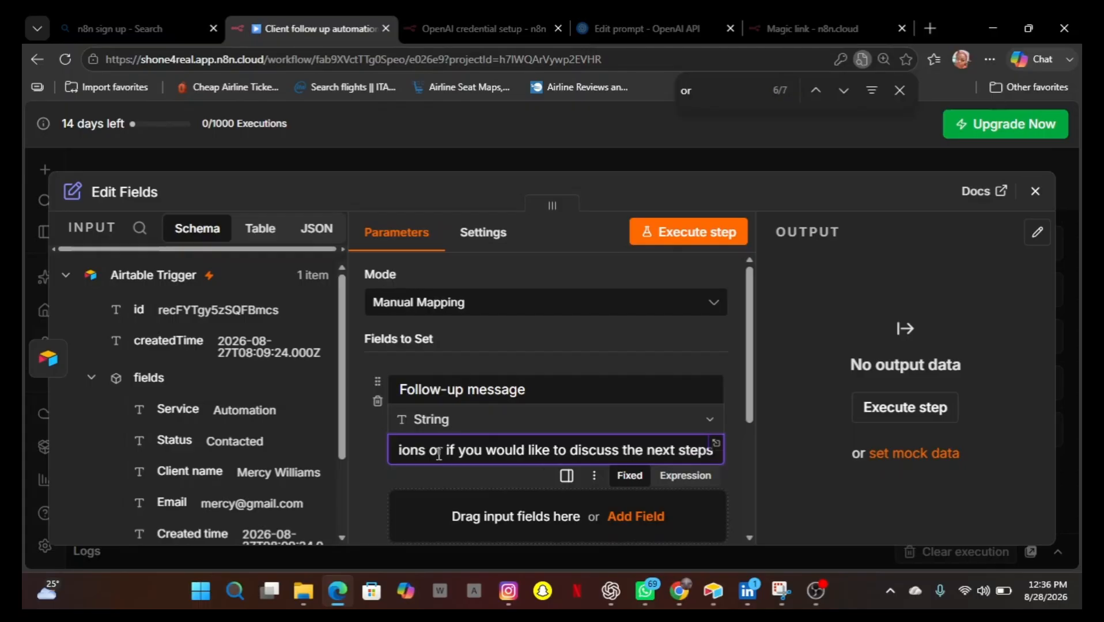
pyautogui.write('.')
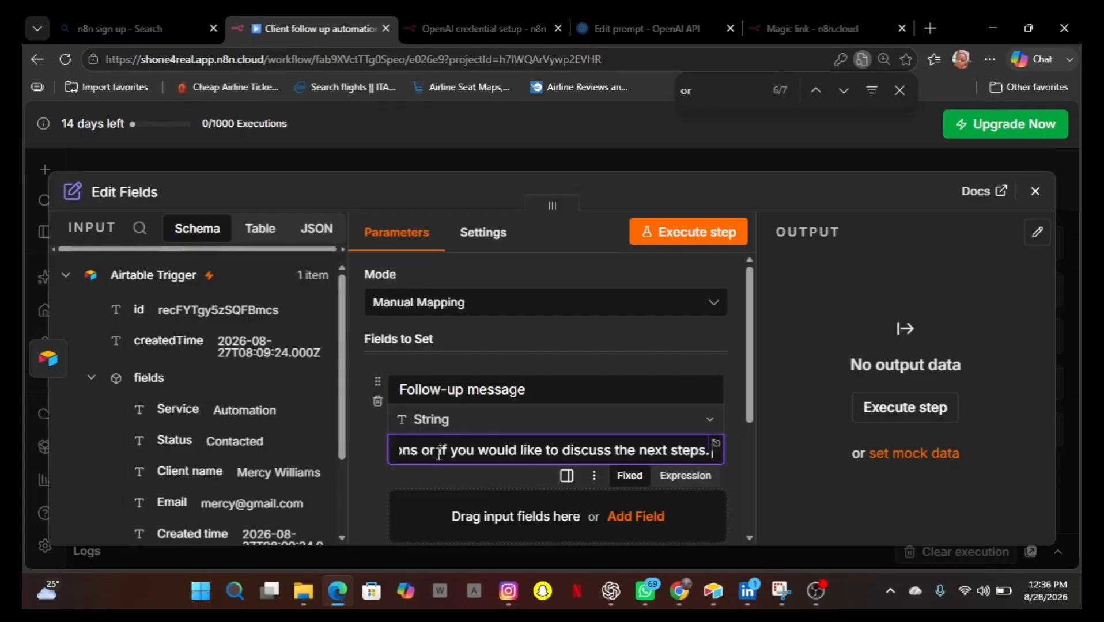
pyautogui.write(' I lokk')
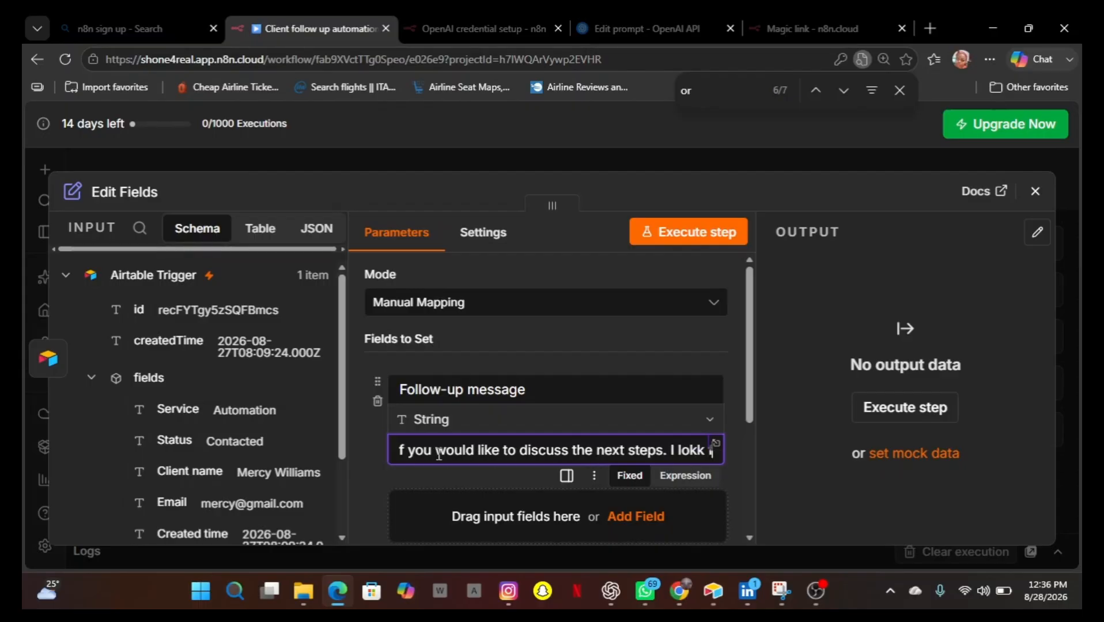
pyautogui.write(' forward to he')
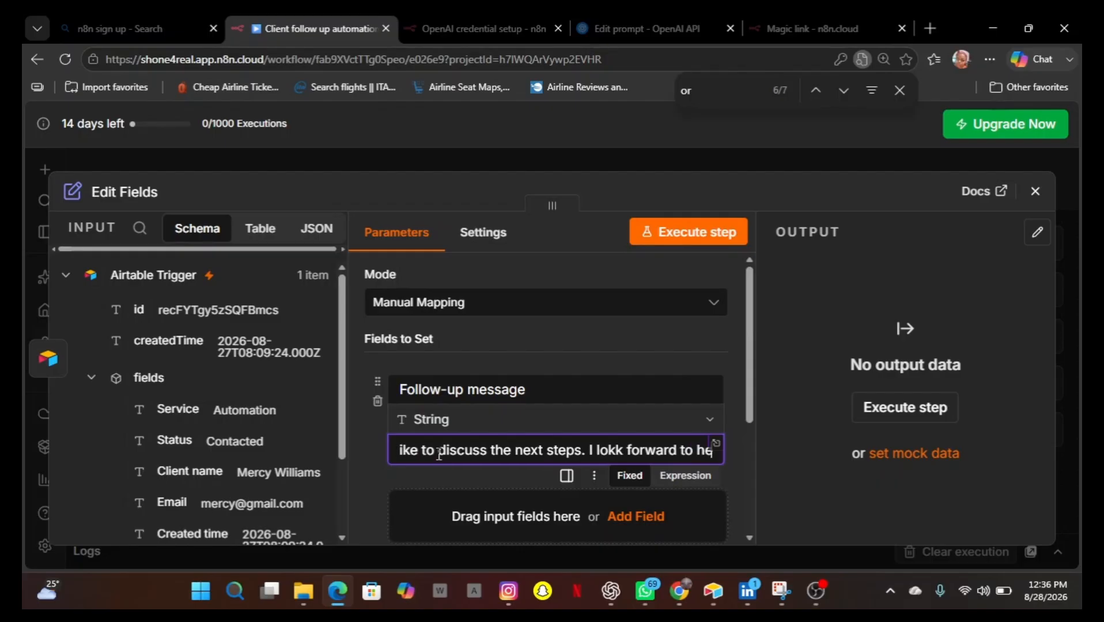
pyautogui.write('aring')
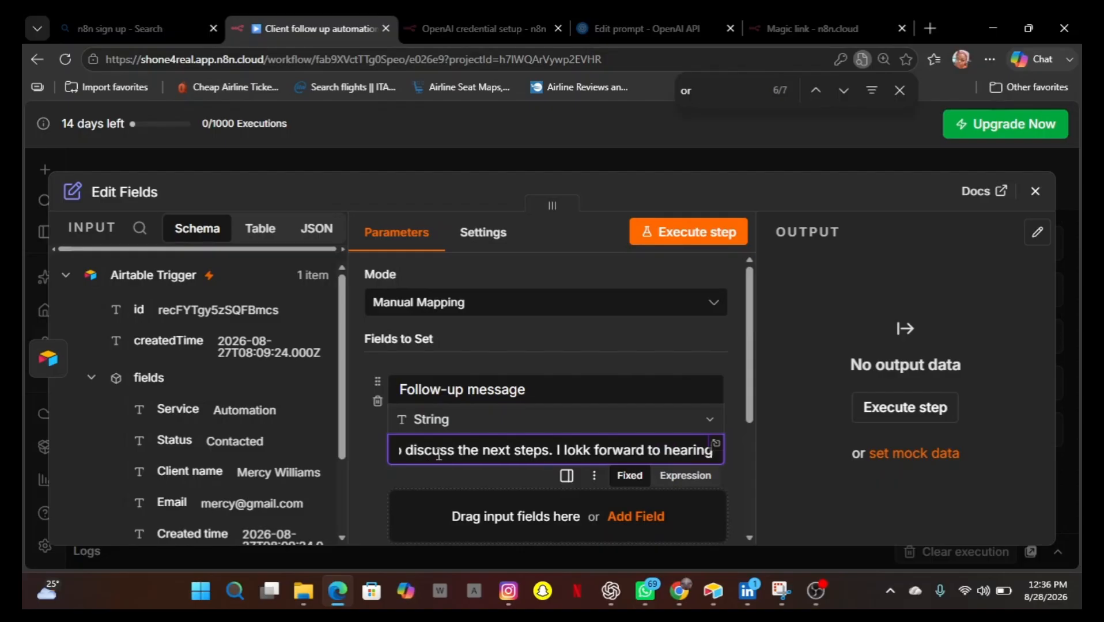
pyautogui.write(' you')
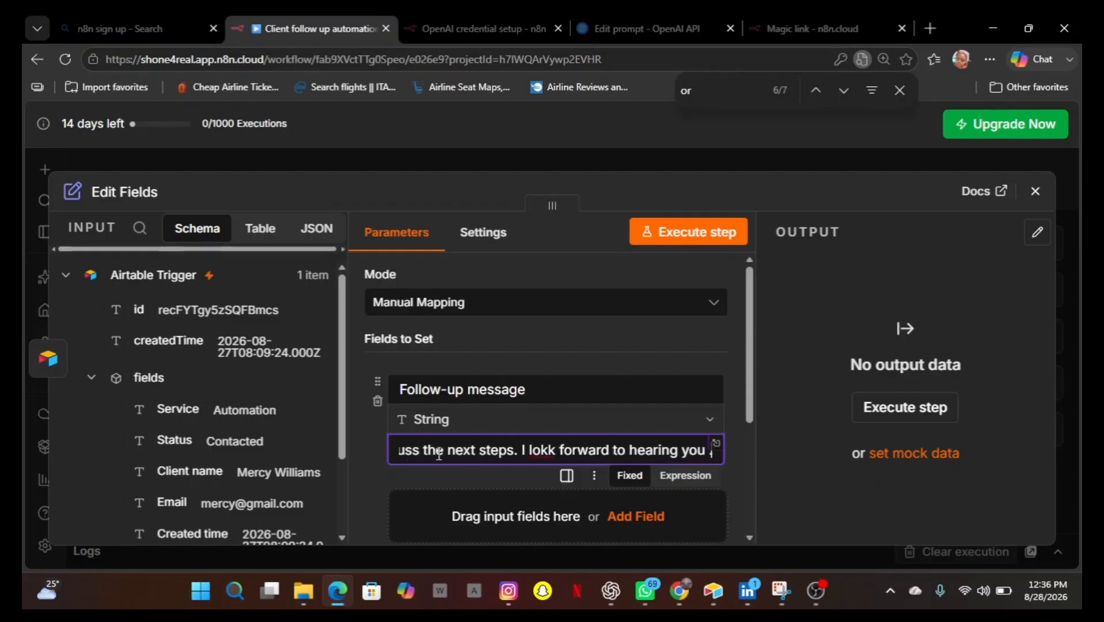
# Append 'I look forward to hearing you' to the follow-up message value, correcting the misspelt 'lokk' to 'look'.
pyautogui.click(550, 451)
pyautogui.rightClick(550, 451)
pyautogui.click(553, 318)
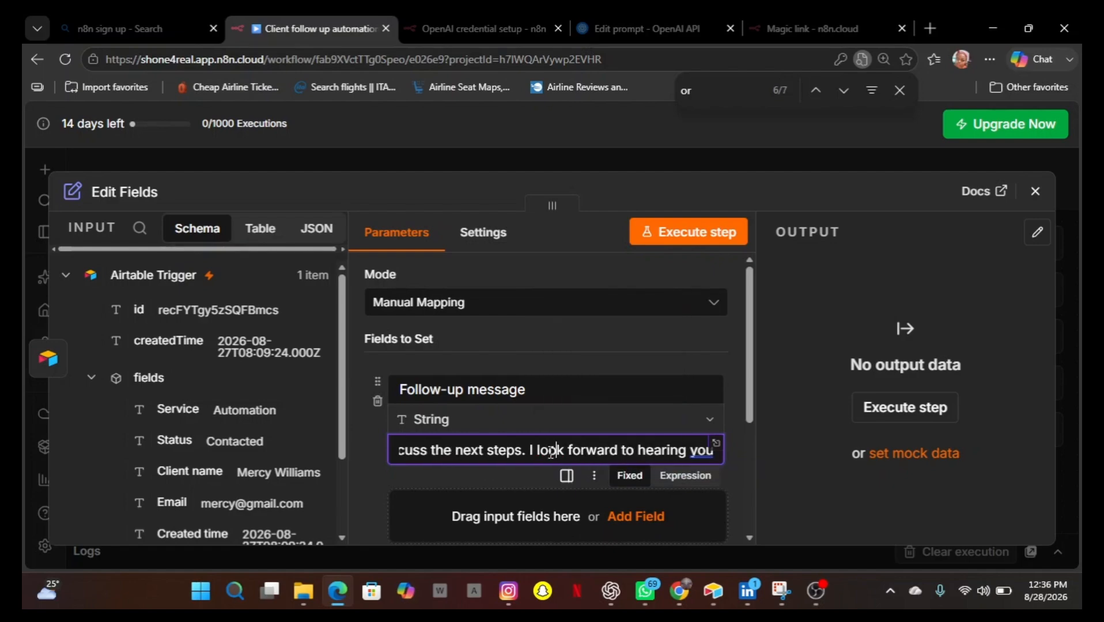
pyautogui.scroll(-3, 591, 415)
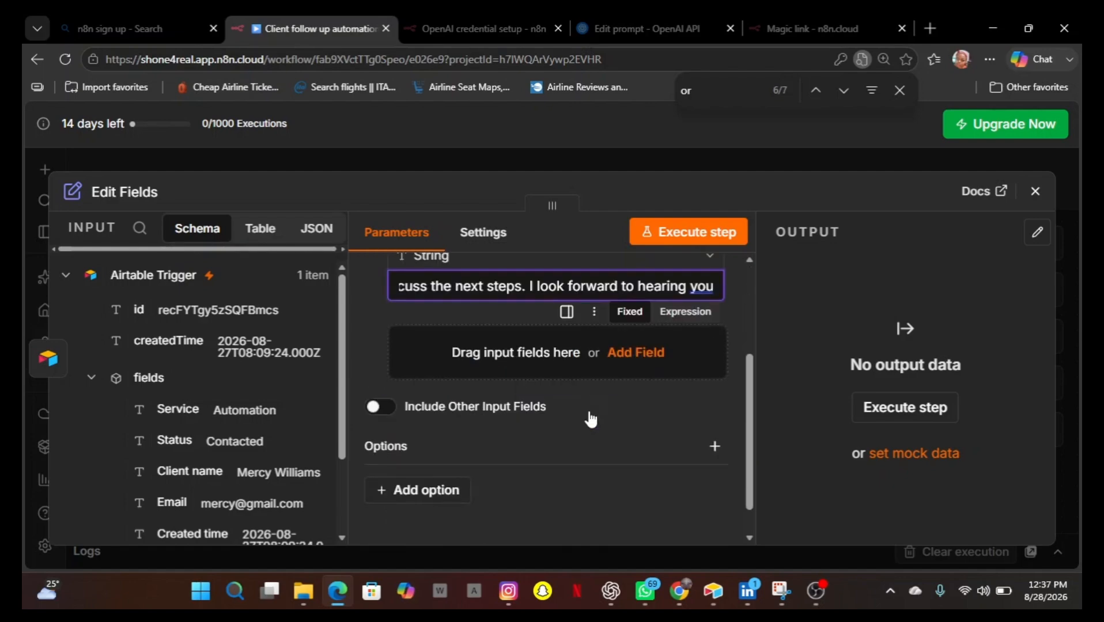
pyautogui.click(646, 360)
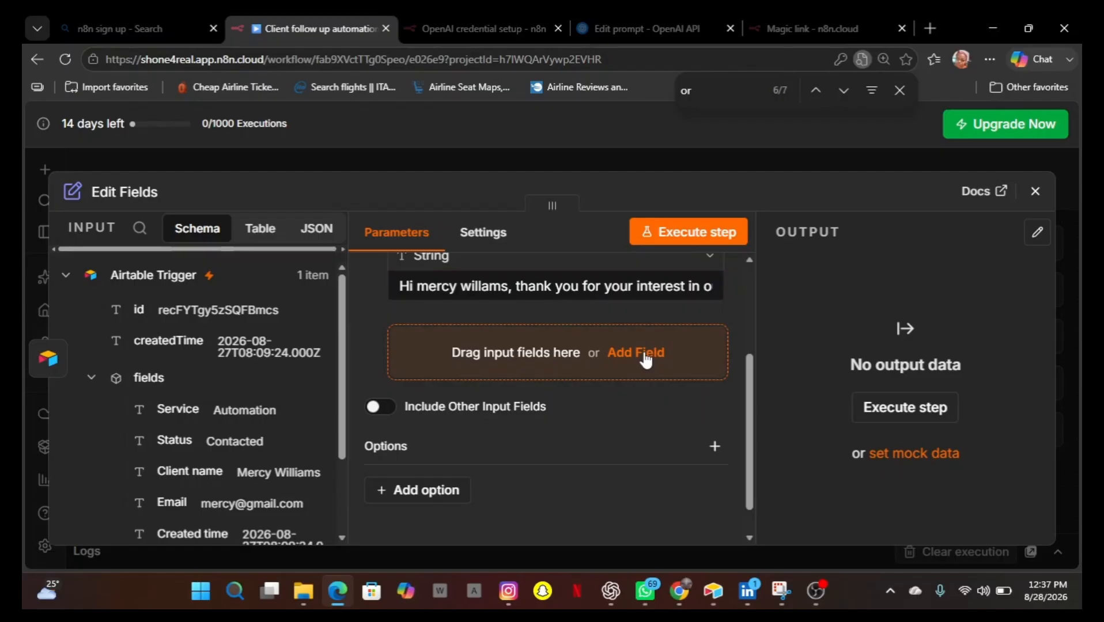
pyautogui.click(645, 355)
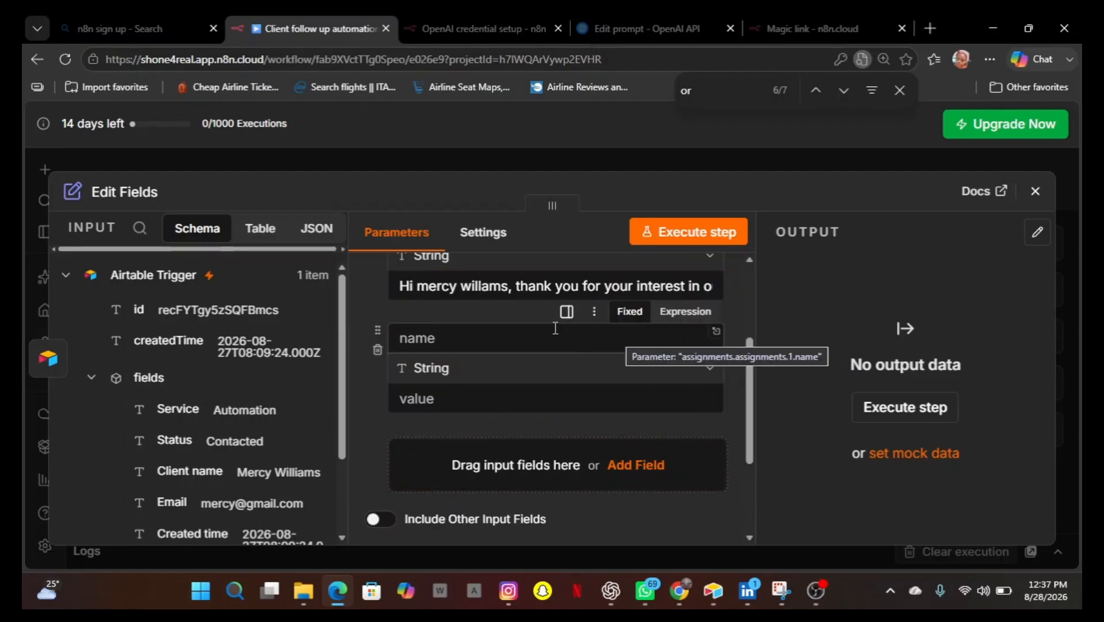
pyautogui.click(377, 351)
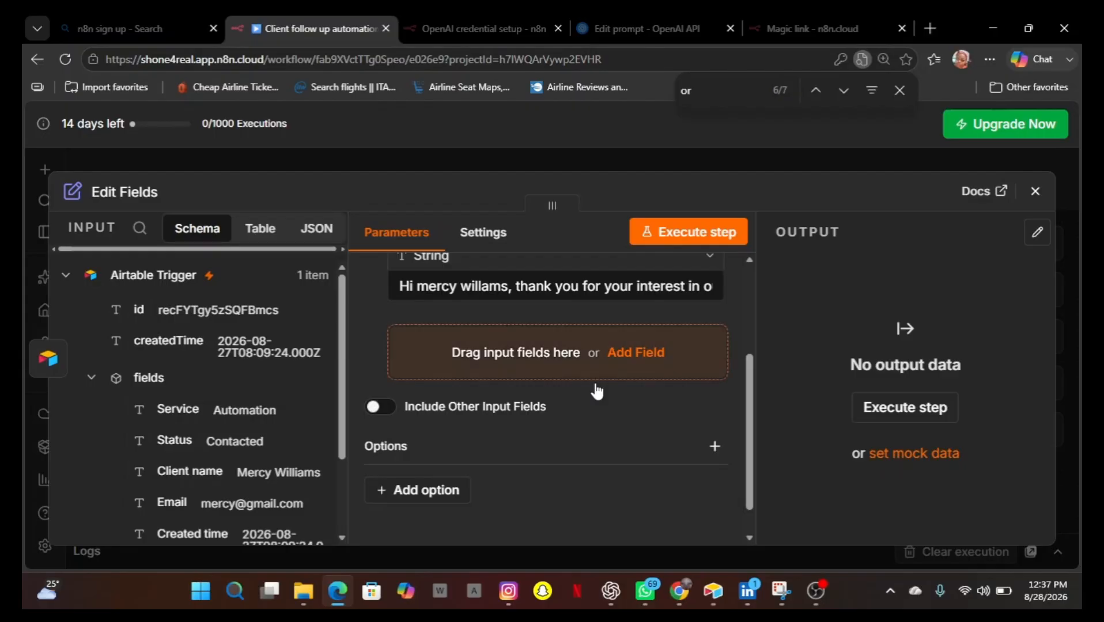
# Execute the Edit Fields step to test the follow-up message, then close the node.
pyautogui.scroll(2, 595, 389)
pyautogui.scroll(-2, 592, 386)
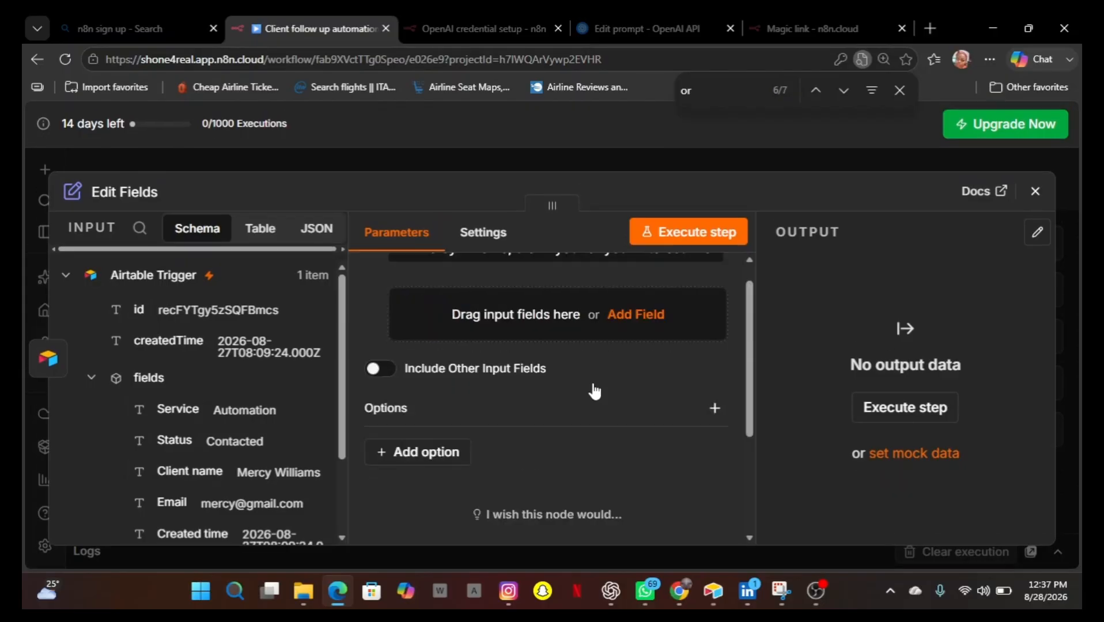
pyautogui.scroll(3, 592, 386)
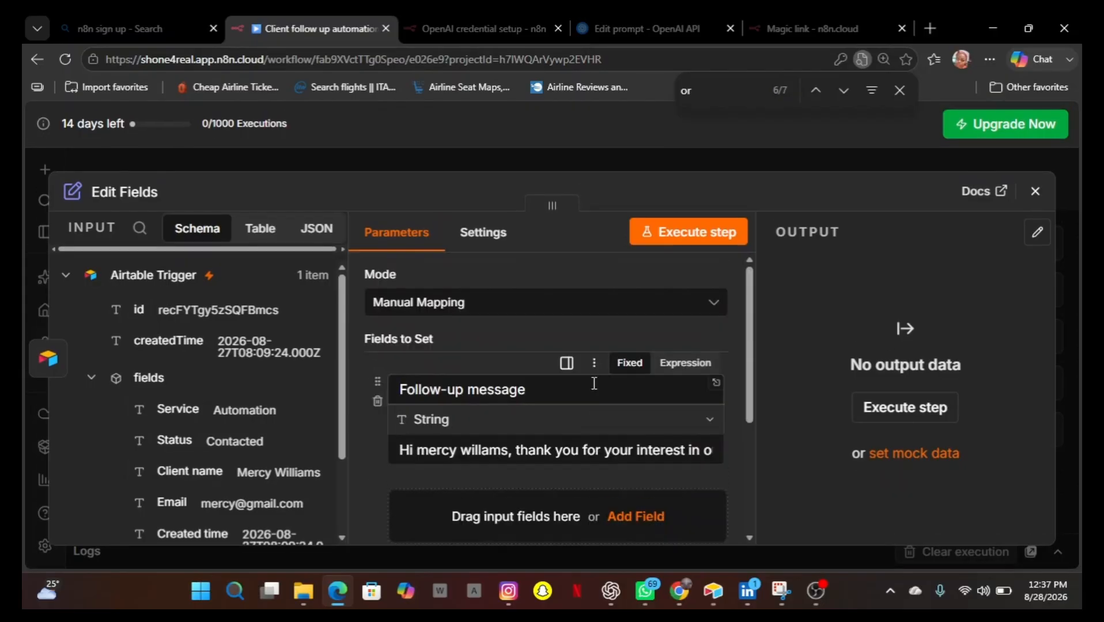
pyautogui.click(675, 234)
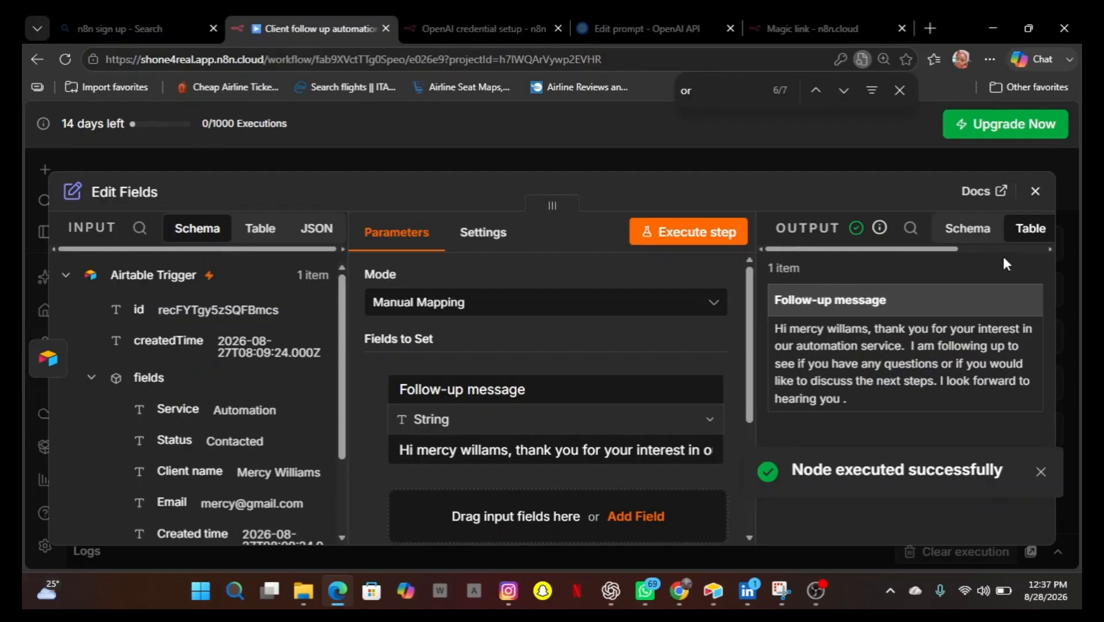
pyautogui.click(1034, 193)
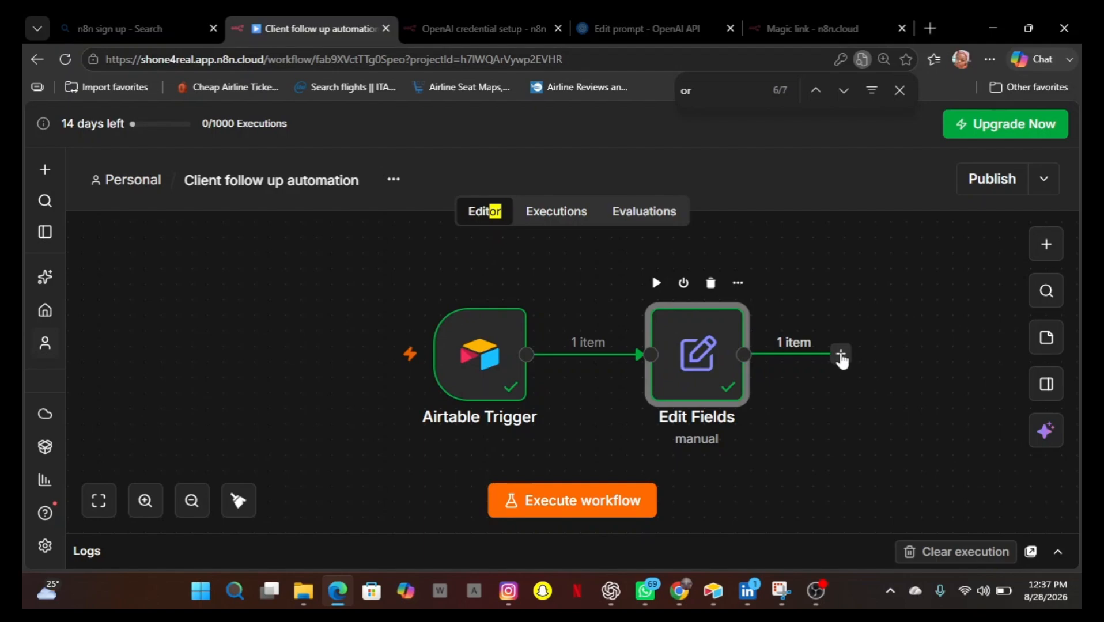
# Add an Airtable 'Create or update a record' node after the Edit Fields node.
pyautogui.click(841, 358)
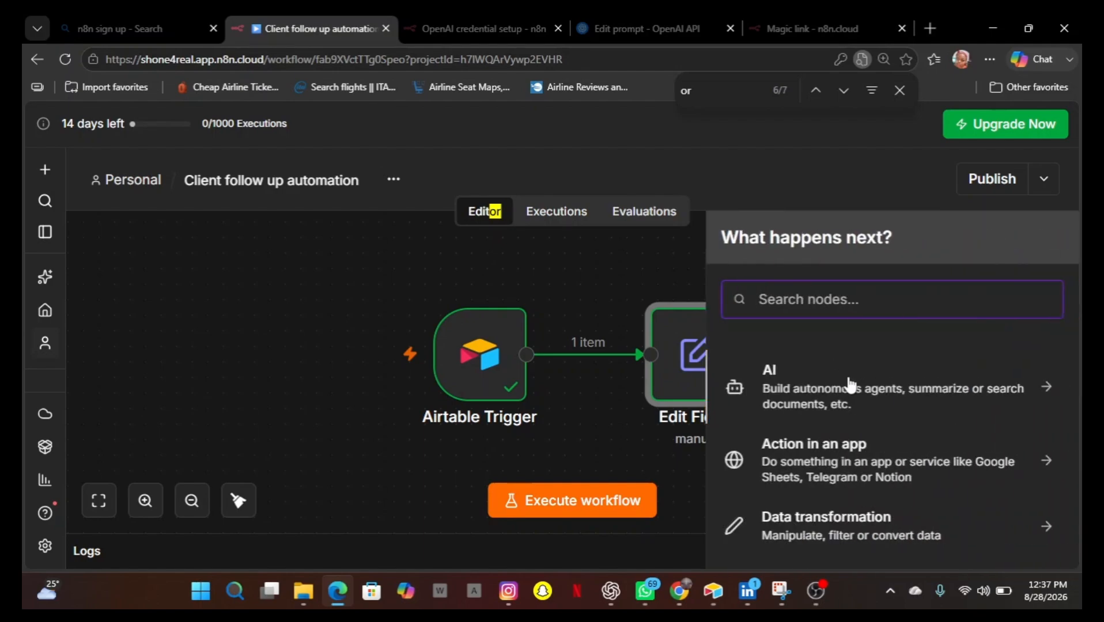
pyautogui.write('A')
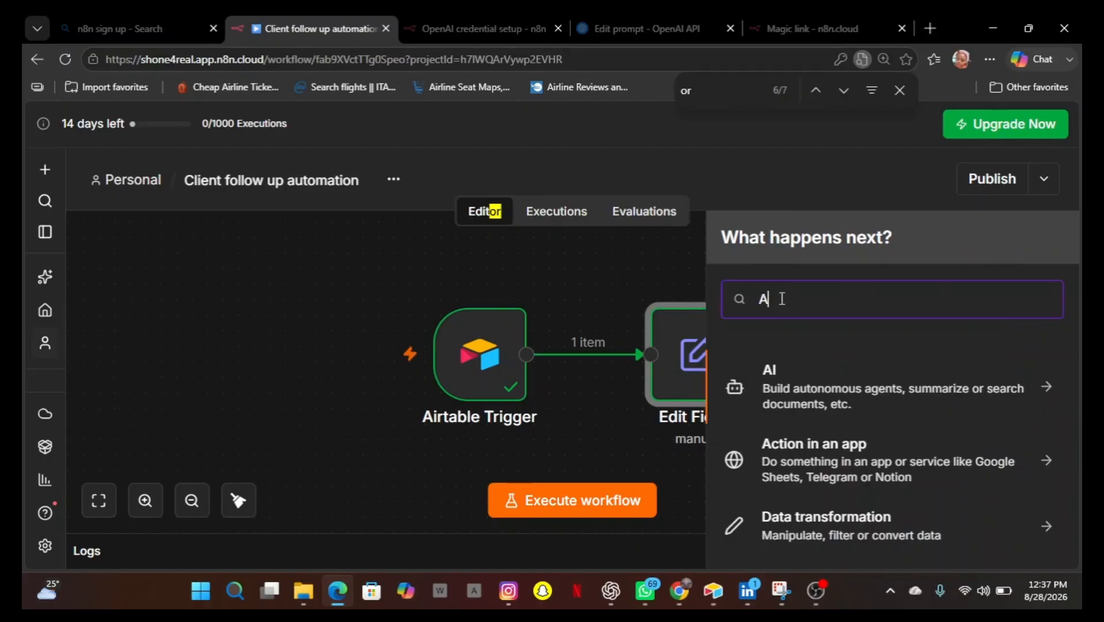
pyautogui.write('irta')
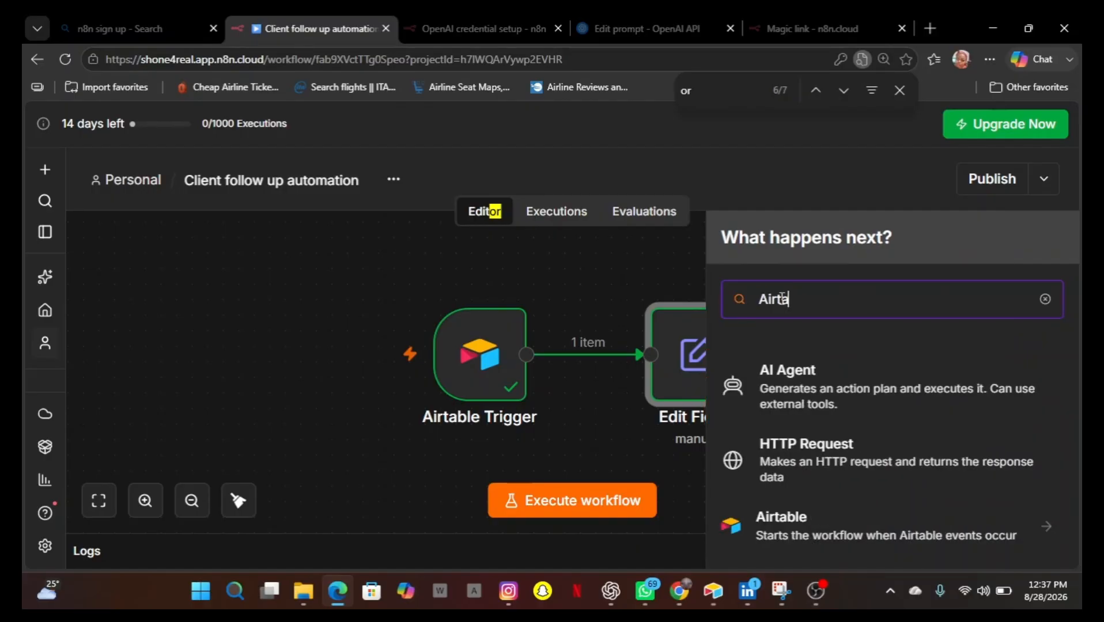
pyautogui.write('ble')
pyautogui.click(761, 537)
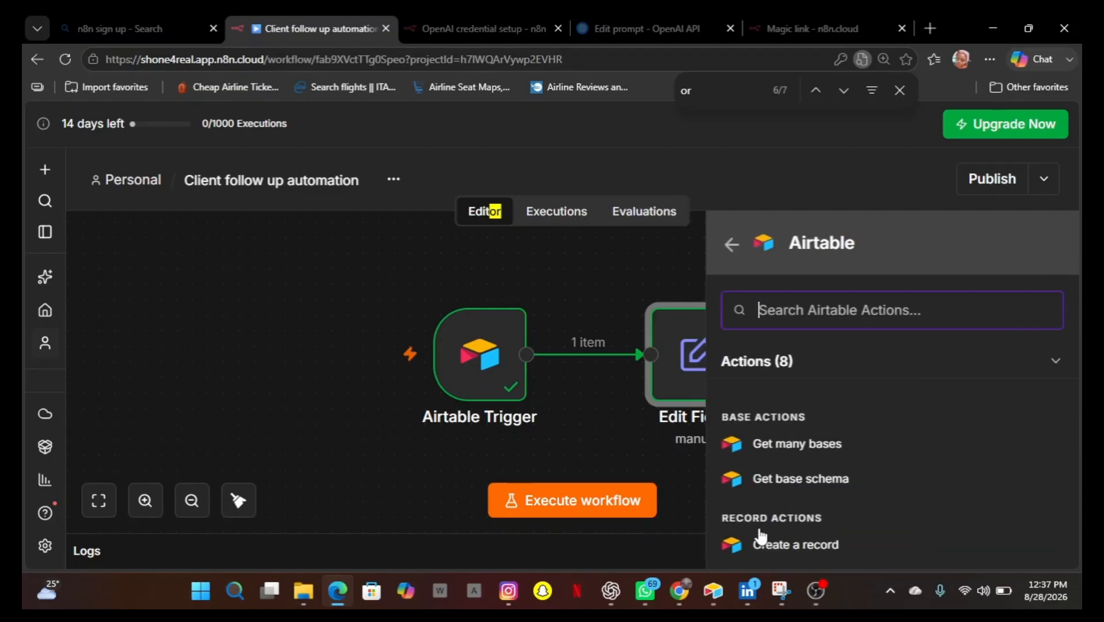
pyautogui.scroll(-2, 796, 500)
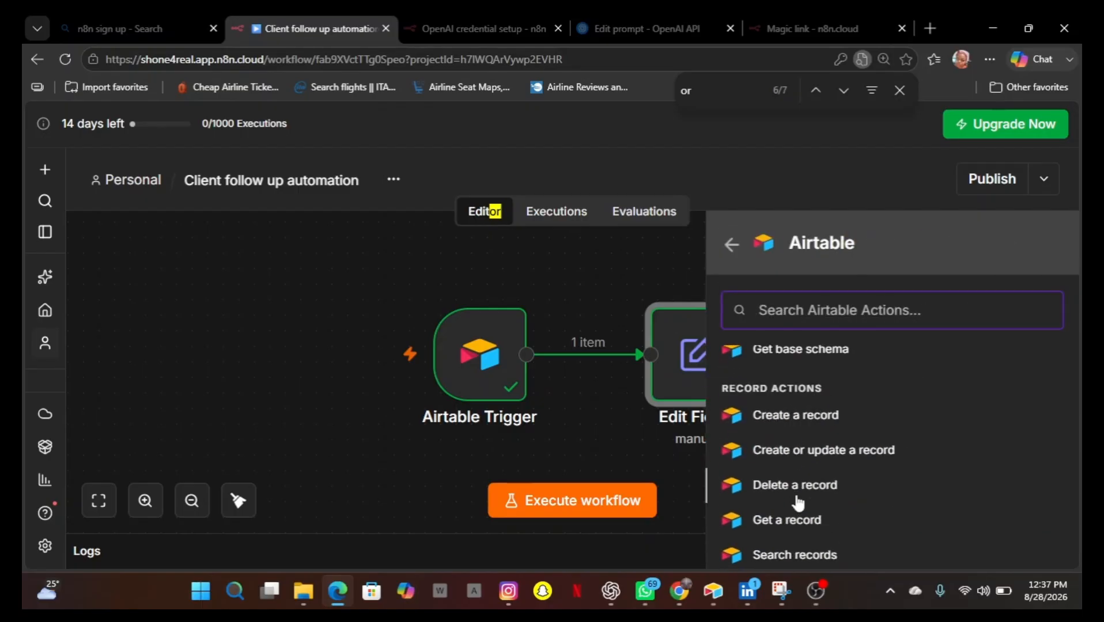
pyautogui.click(799, 452)
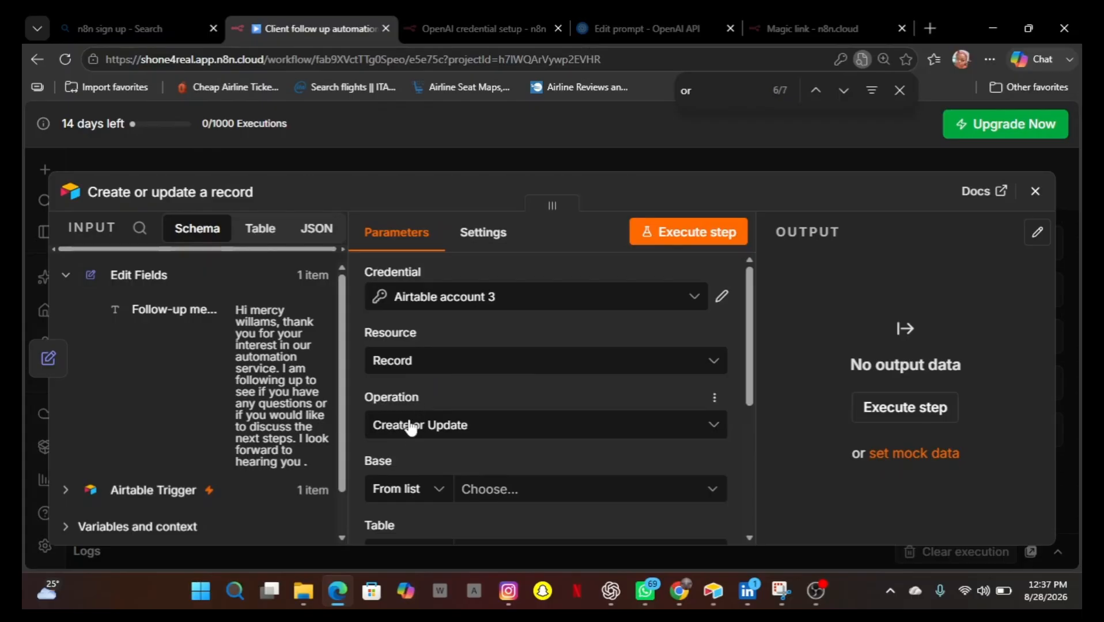
# Set both Base and Table to By URL and paste the Airtable table URL into each.
pyautogui.scroll(-1, 437, 421)
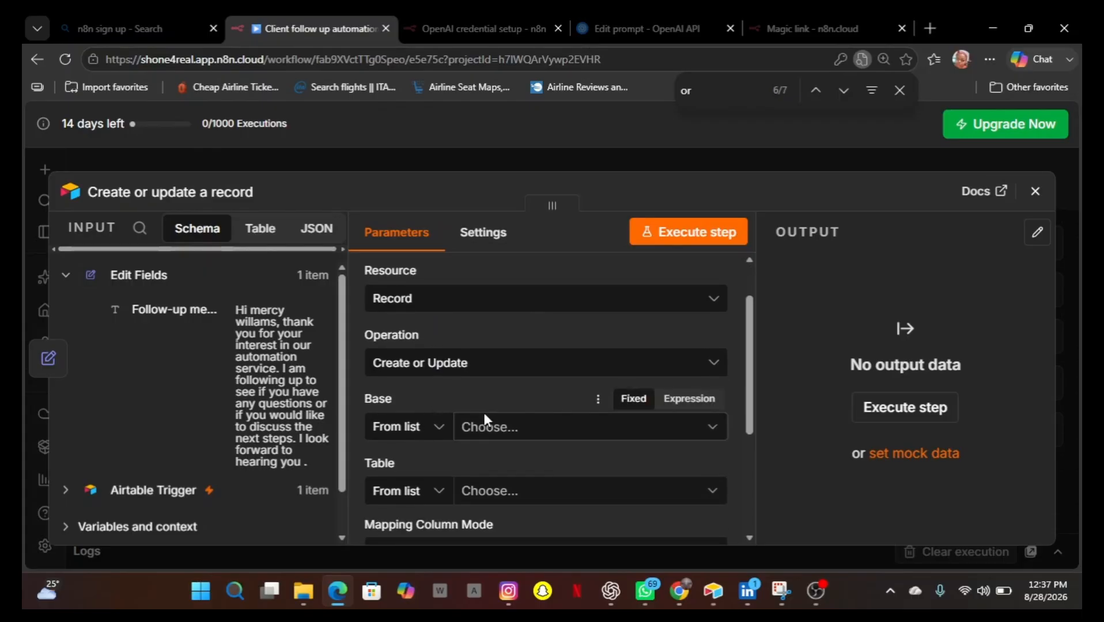
pyautogui.click(436, 431)
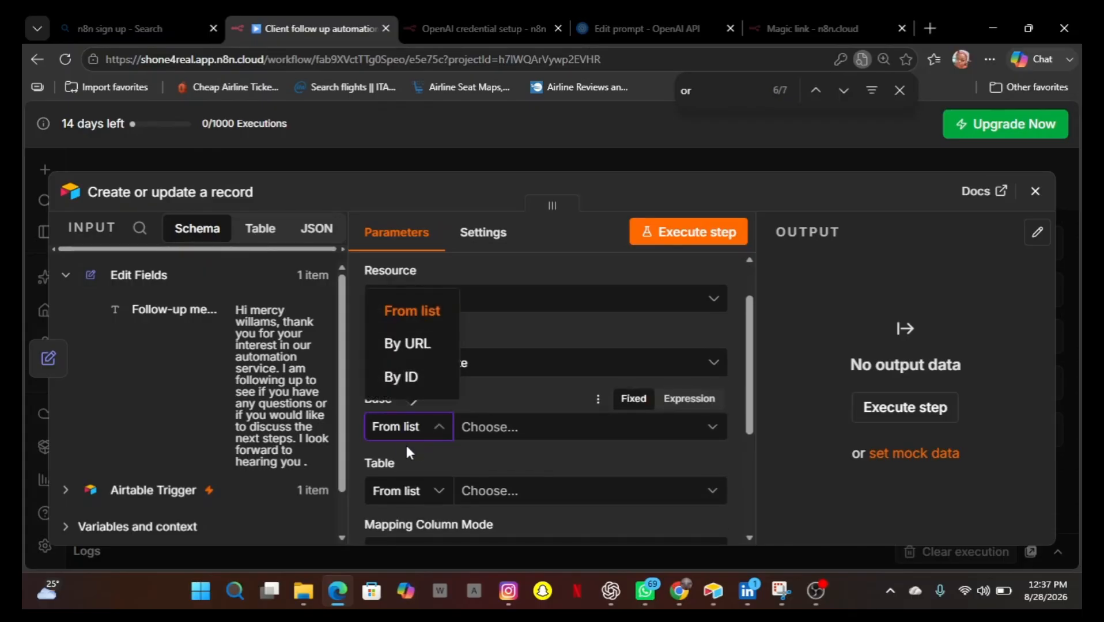
pyautogui.click(410, 346)
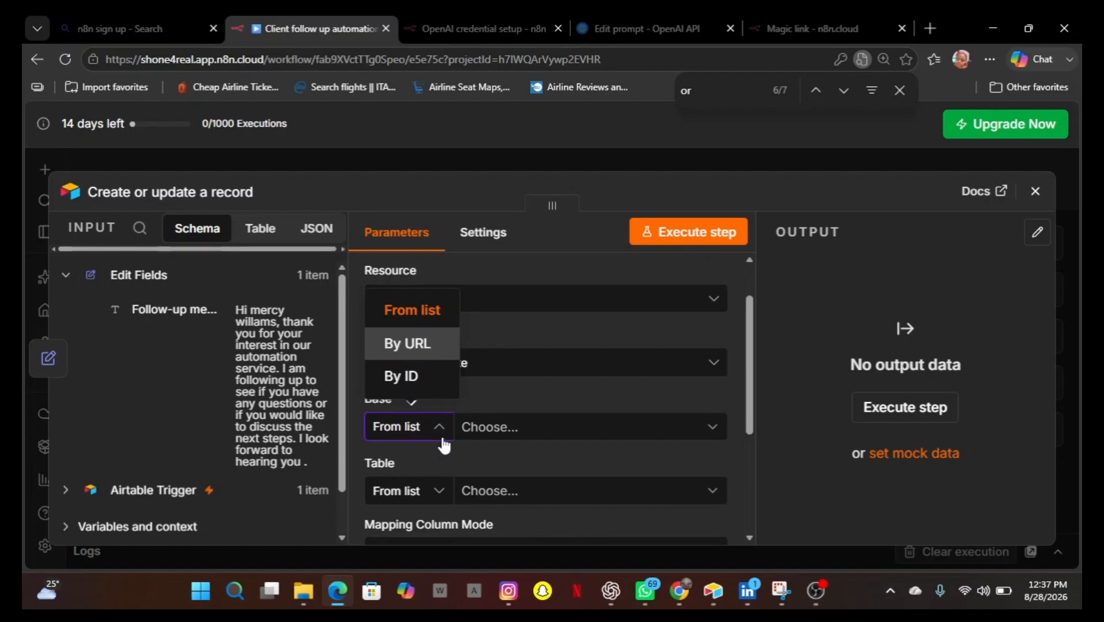
pyautogui.click(441, 498)
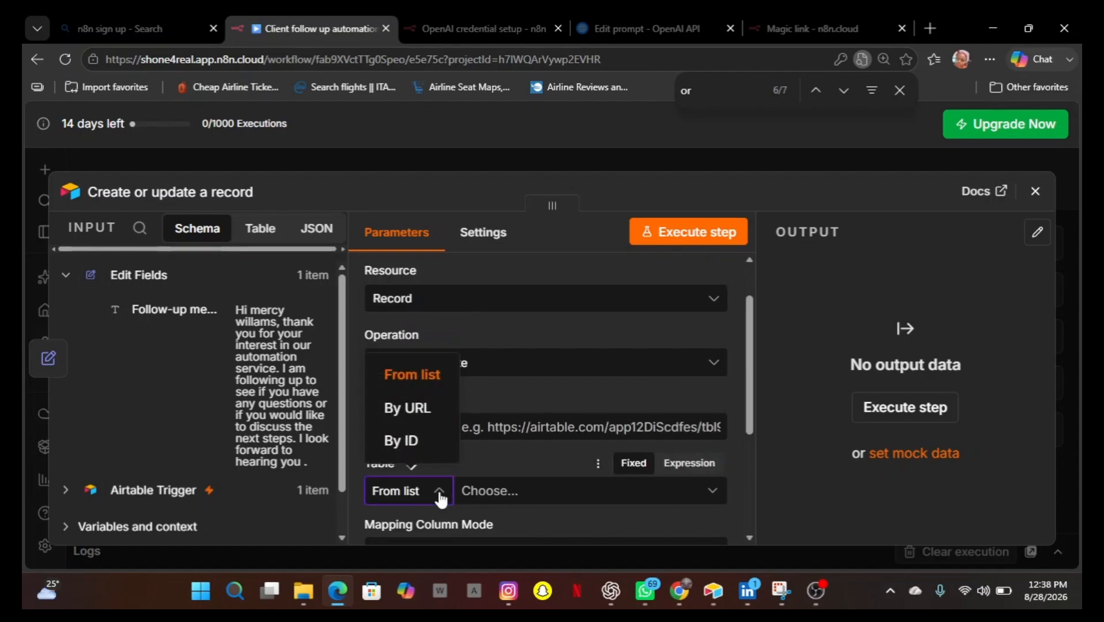
pyautogui.click(415, 409)
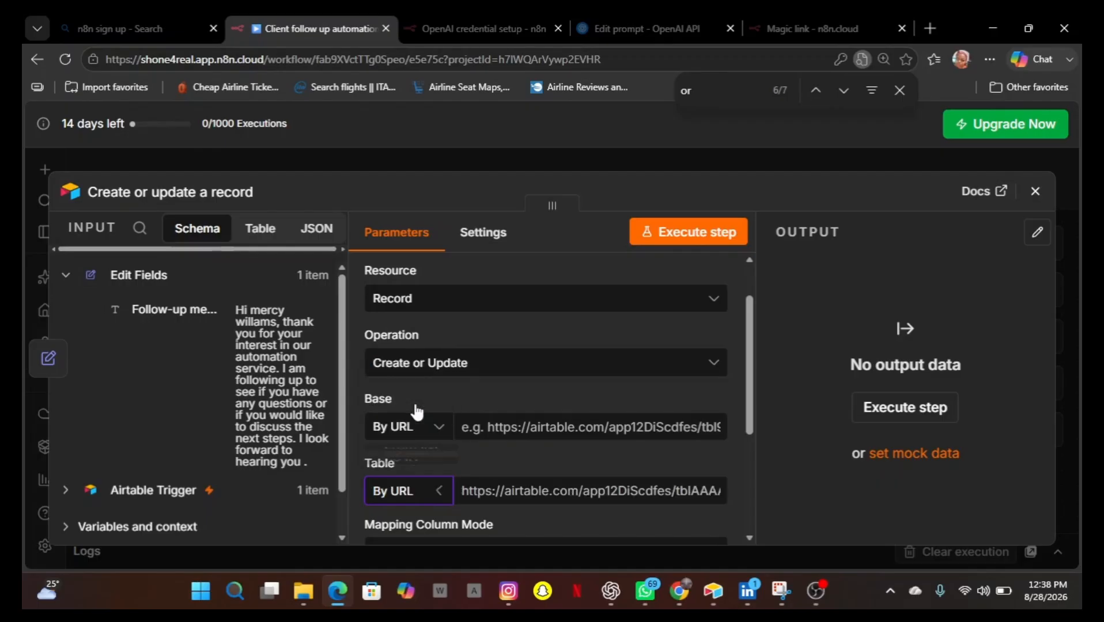
pyautogui.click(499, 420)
pyautogui.hotkey('ctrl', 'v')
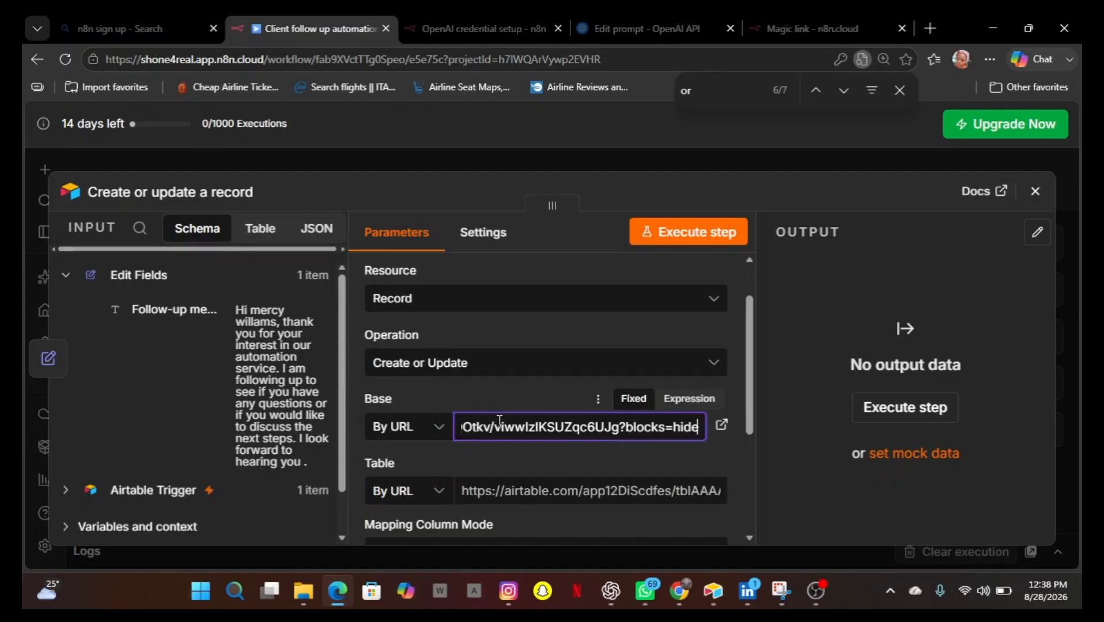
pyautogui.click(500, 497)
pyautogui.hotkey('ctrl', 'v')
# Add Client name, Email, Service, Status and Follow-up message to the columns to match on, alongside id.
pyautogui.scroll(-3, 570, 443)
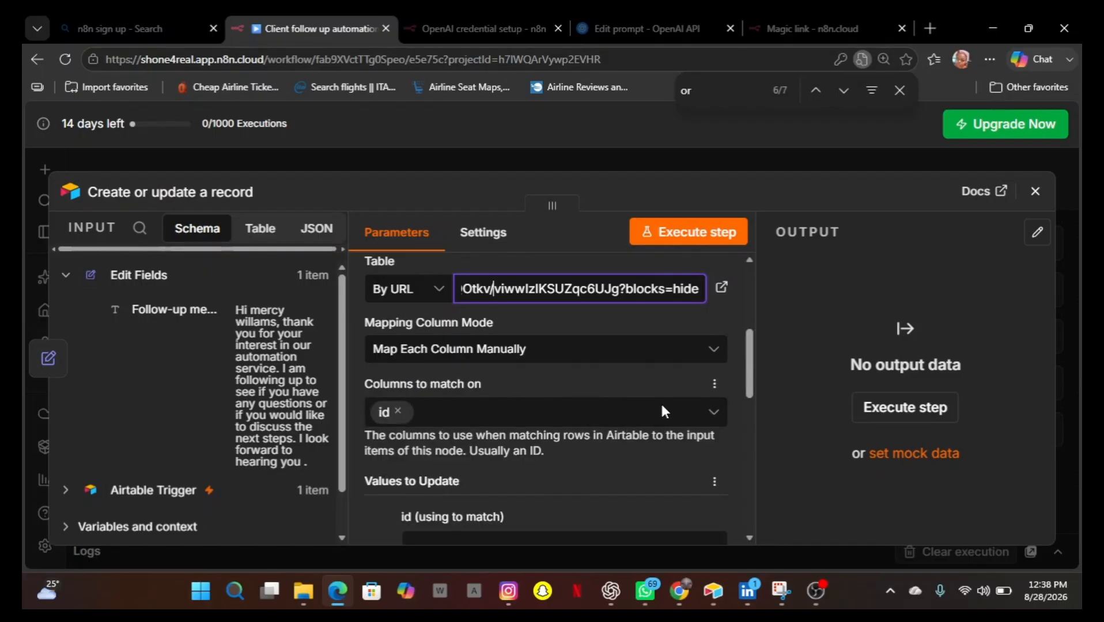
pyautogui.click(716, 416)
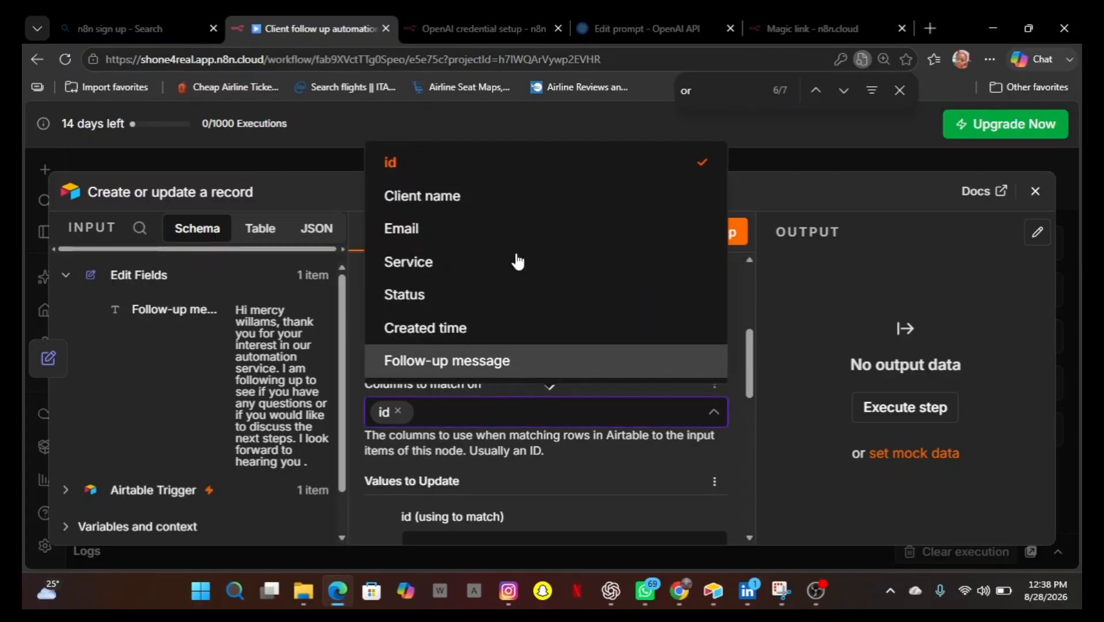
pyautogui.click(450, 194)
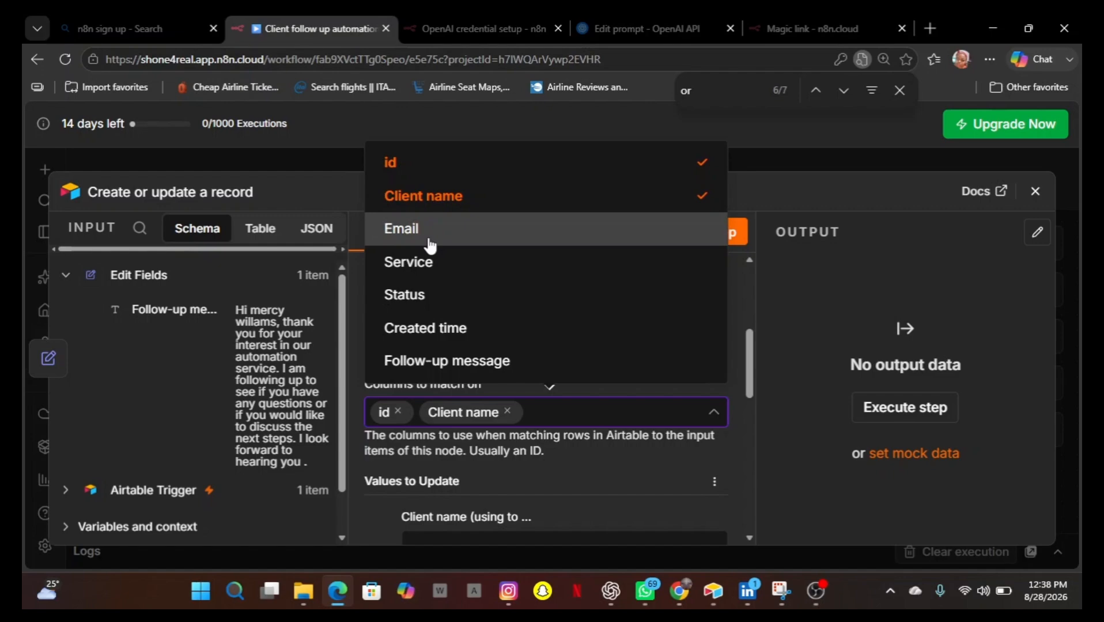
pyautogui.click(429, 245)
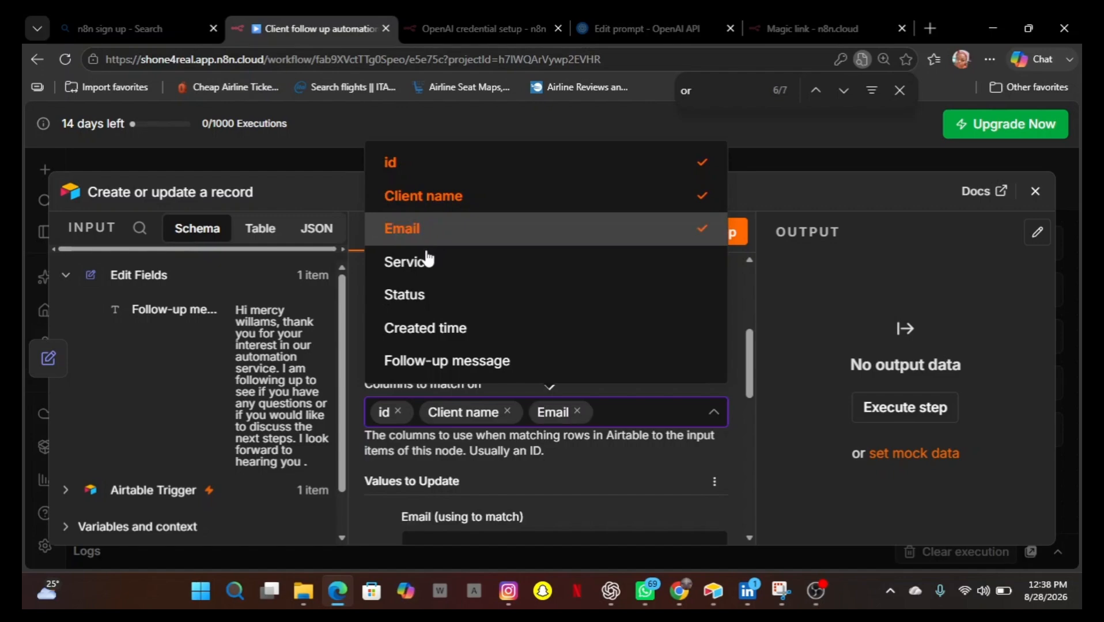
pyautogui.click(424, 262)
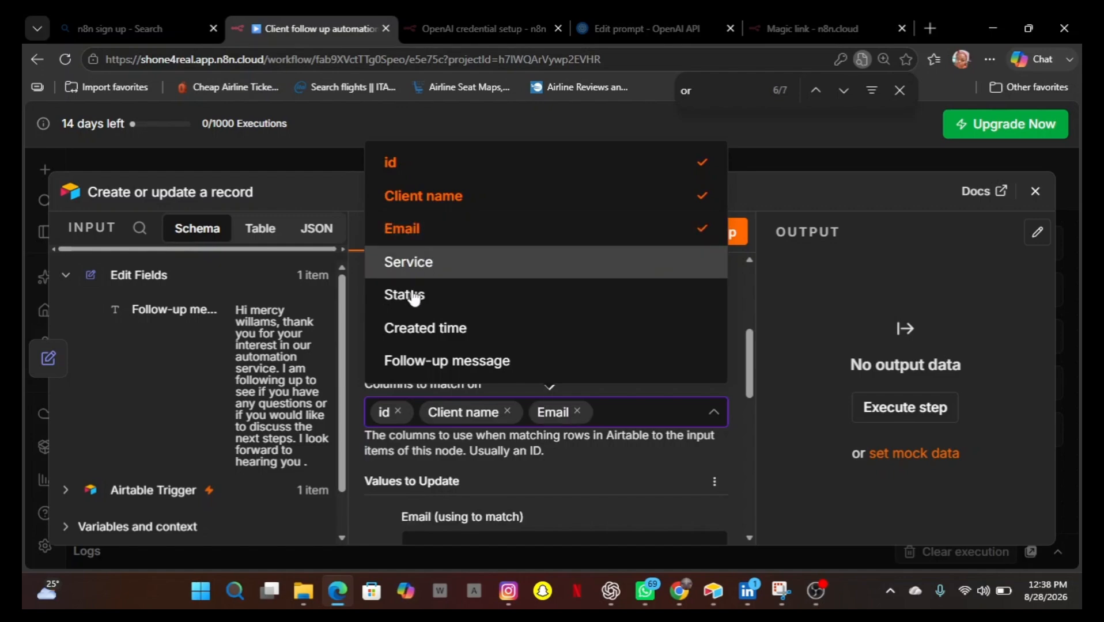
pyautogui.click(415, 298)
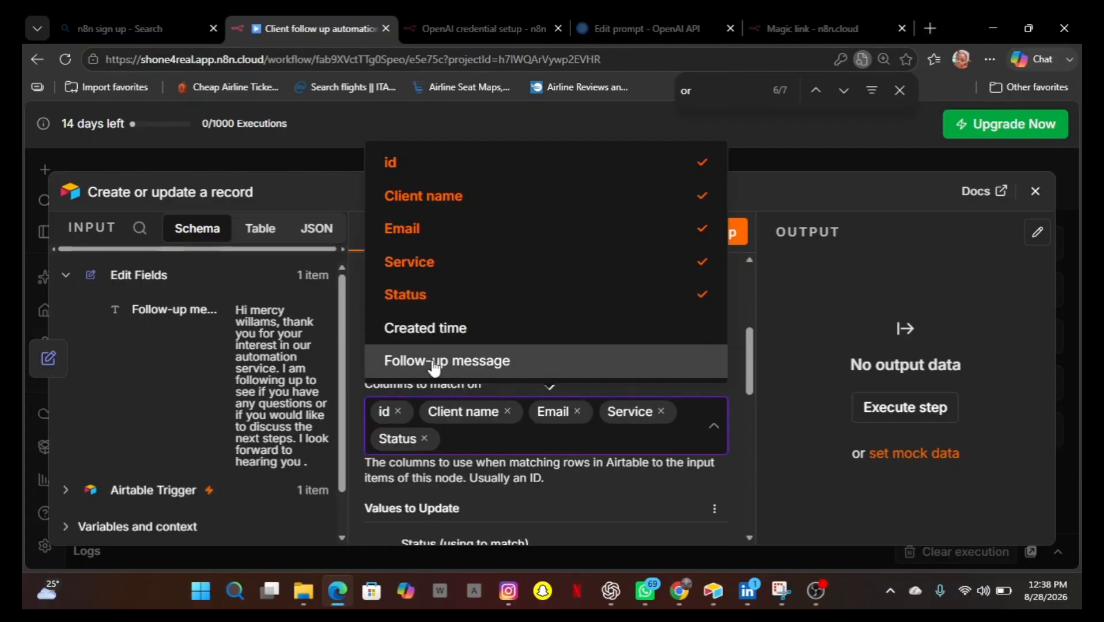
pyautogui.click(434, 362)
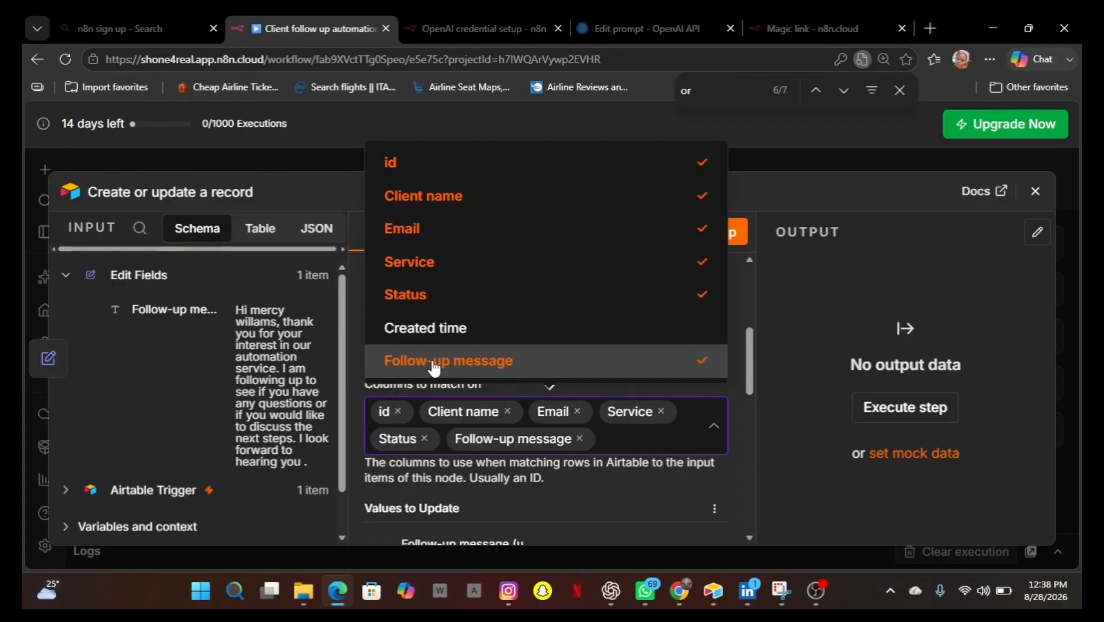
pyautogui.scroll(-5, 542, 491)
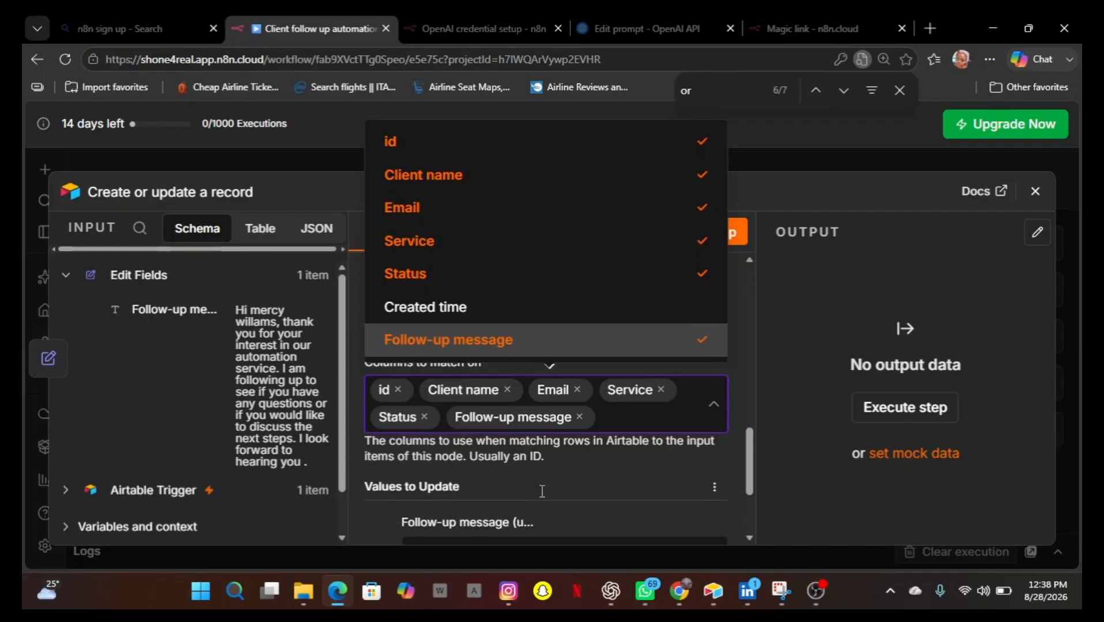
pyautogui.scroll(-2, 541, 491)
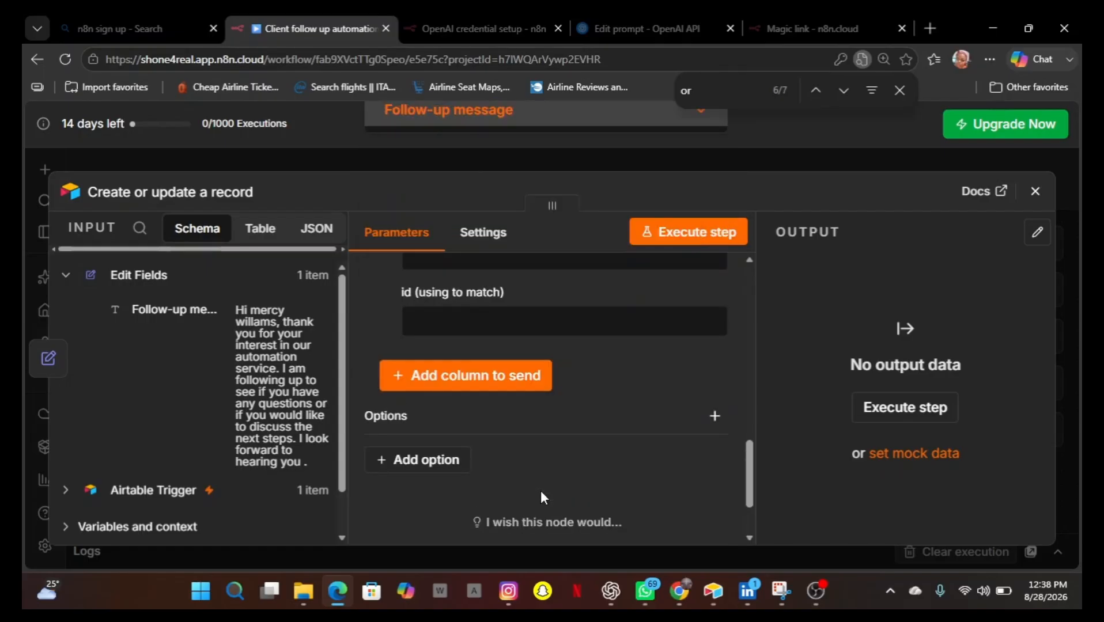
pyautogui.scroll(3, 541, 491)
pyautogui.scroll(3, 541, 492)
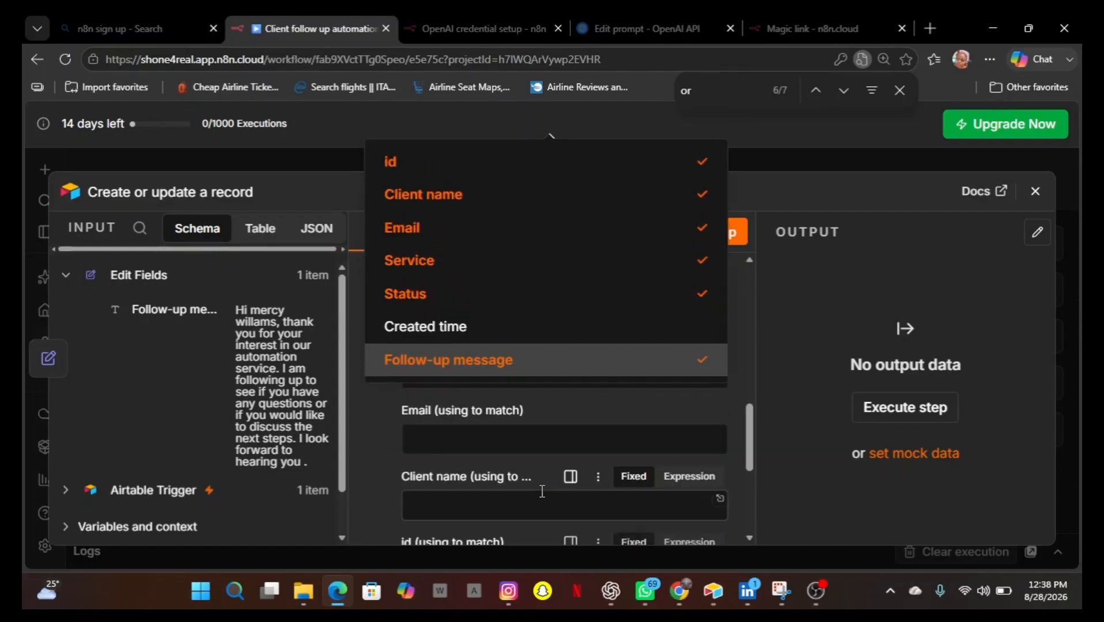
# Enter the client's e-mail address in the Email match field of the Airtable node.
pyautogui.click(438, 440)
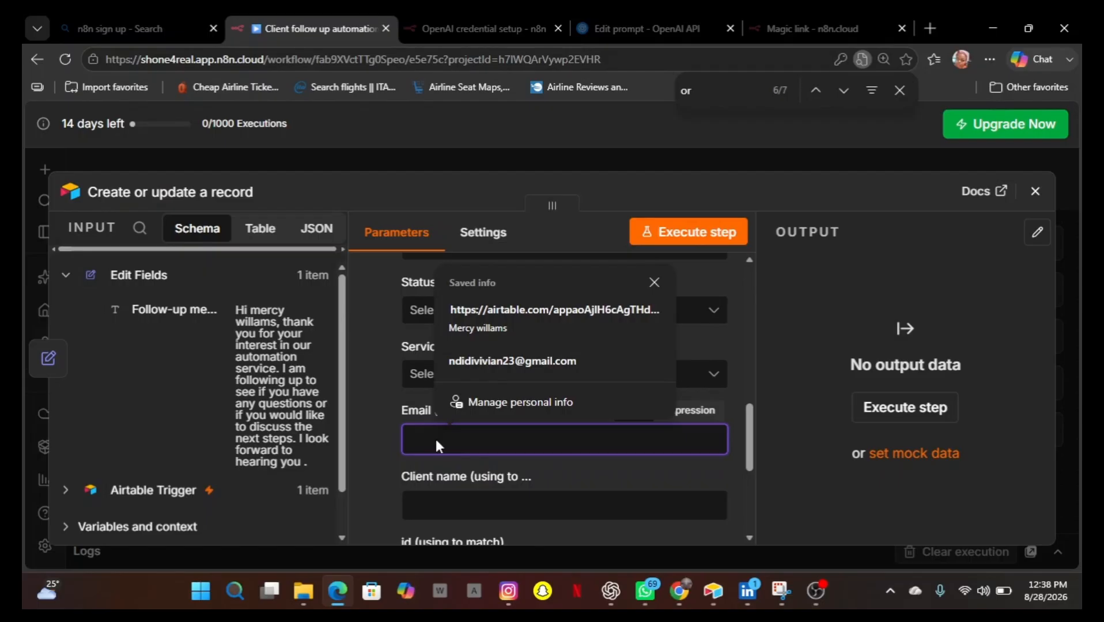
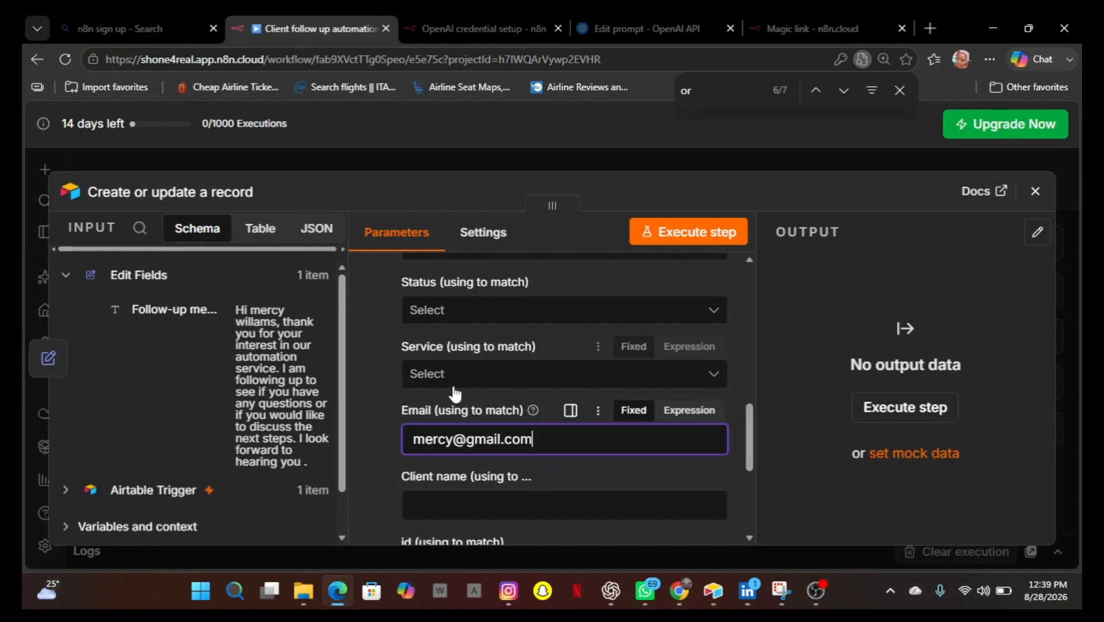
# Set the Service field to Automation and the Status field to Contacted.
pyautogui.click(711, 378)
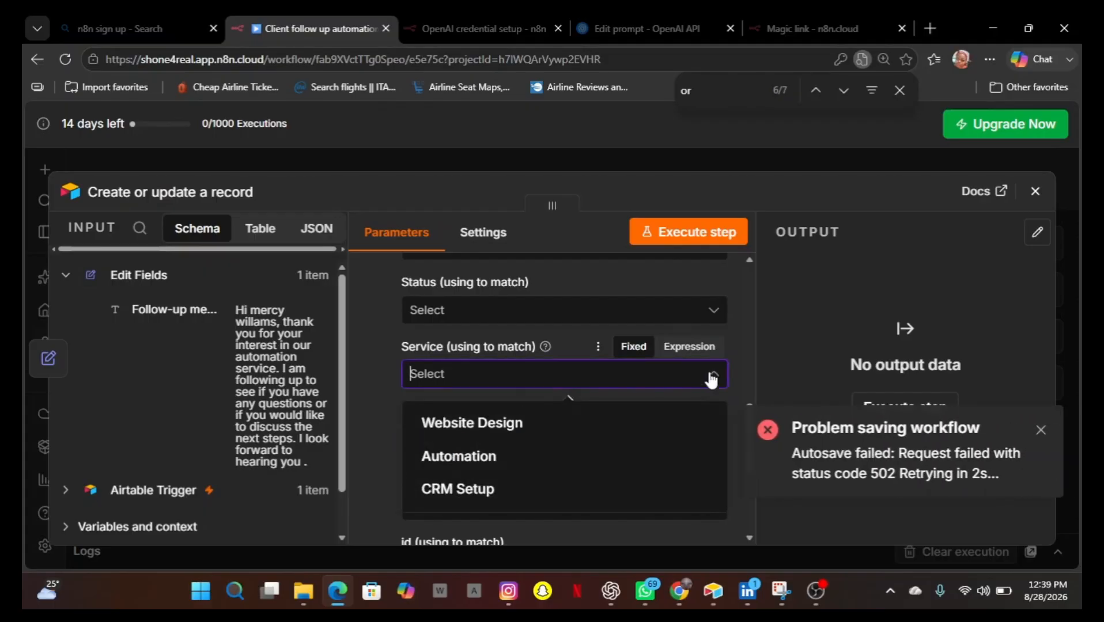
pyautogui.click(505, 465)
pyautogui.scroll(1, 505, 354)
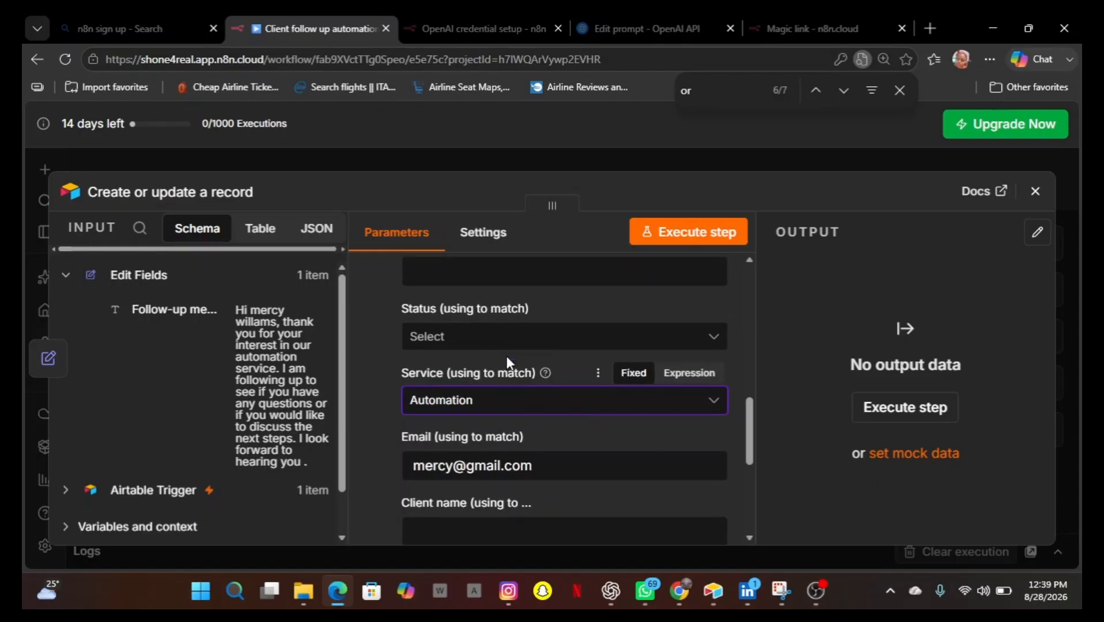
pyautogui.click(717, 344)
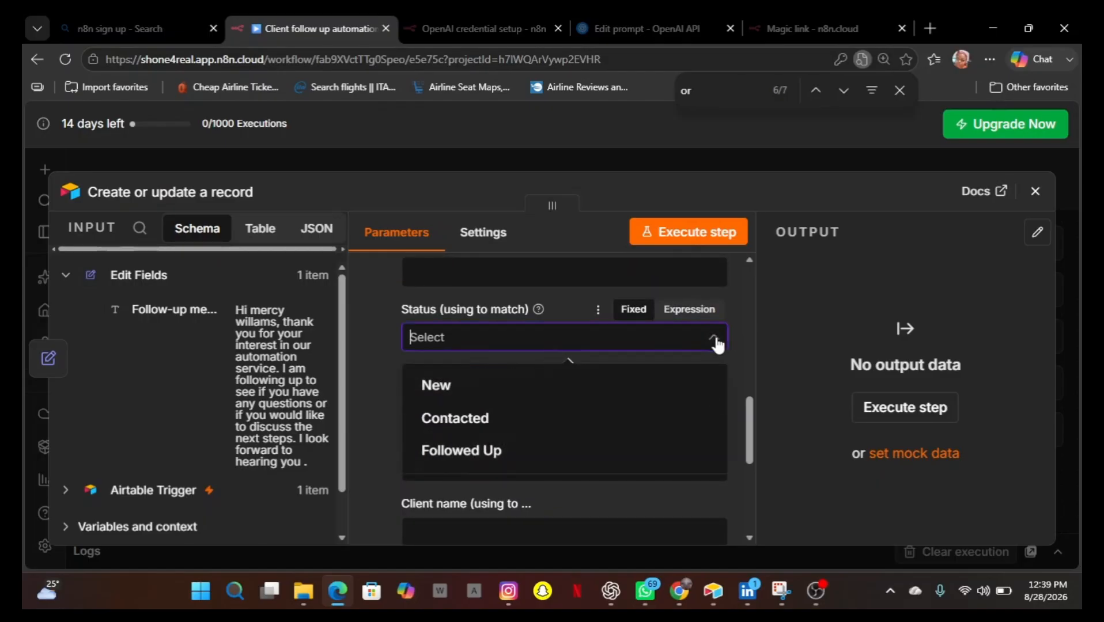
pyautogui.click(520, 416)
pyautogui.scroll(2, 519, 415)
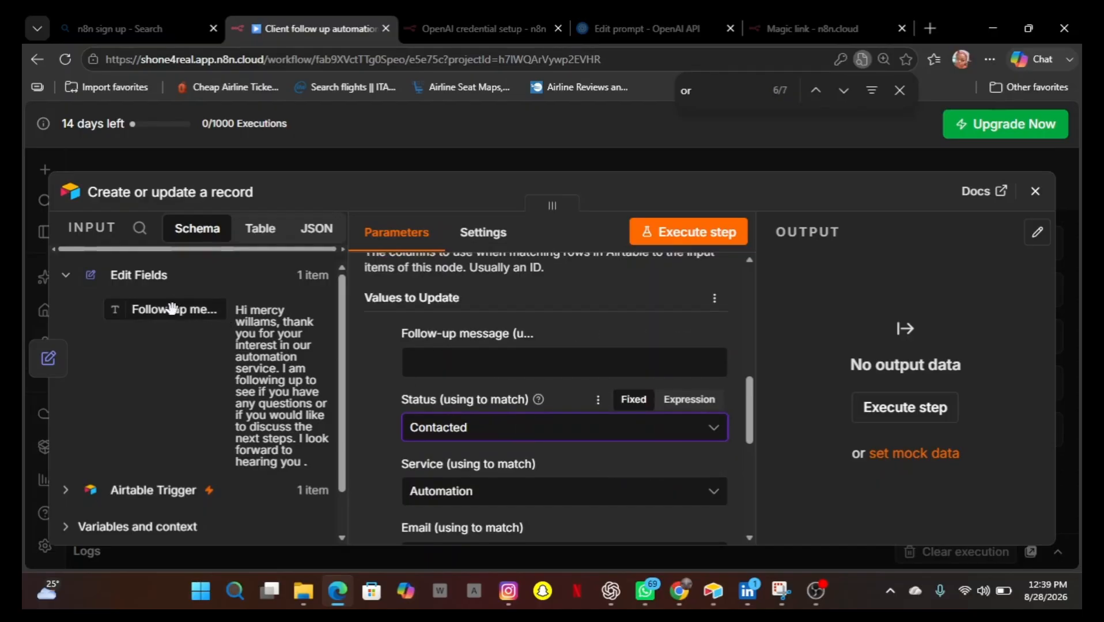
# Map the Edit Fields Follow-up message into the Follow-up message field as an expression and preview its result.
pyautogui.moveTo(171, 308); pyautogui.dragTo(451, 367)
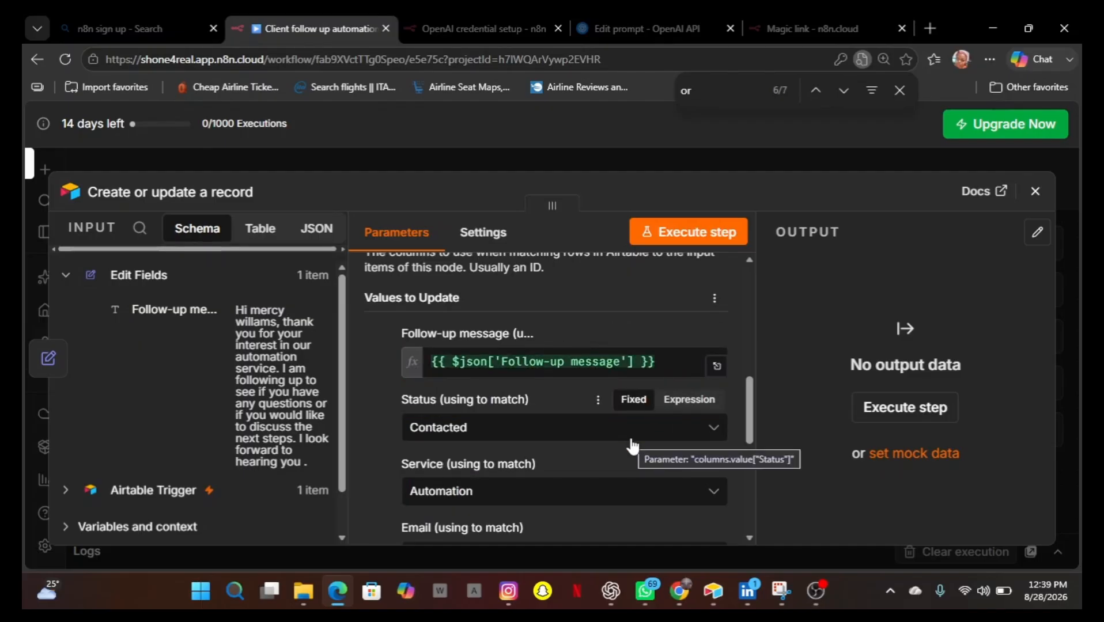
pyautogui.click(599, 373)
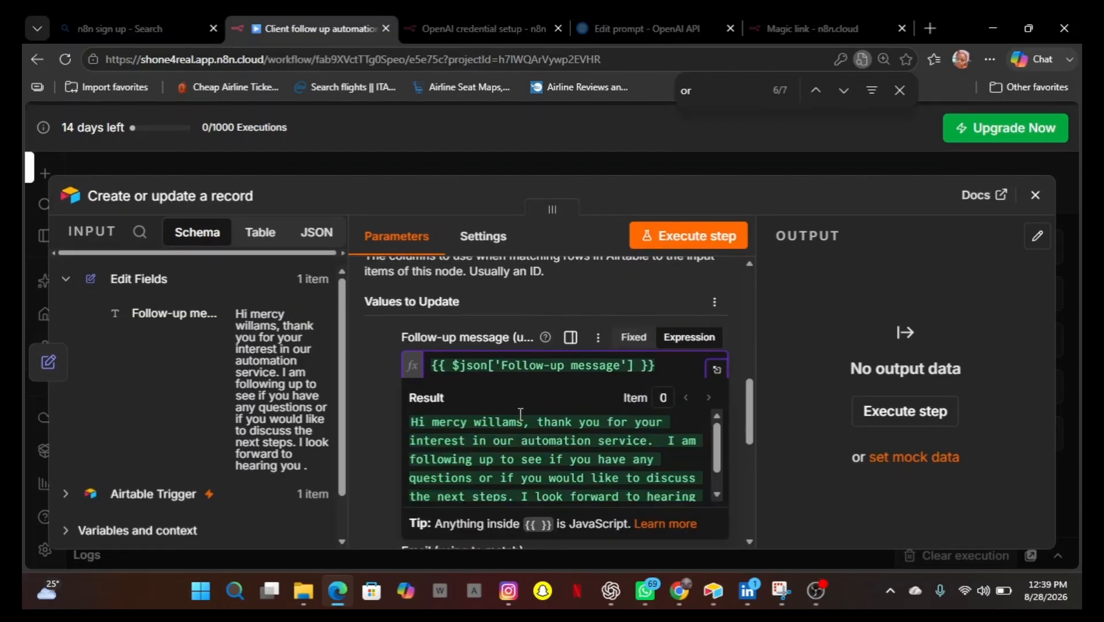
pyautogui.scroll(-3, 597, 474)
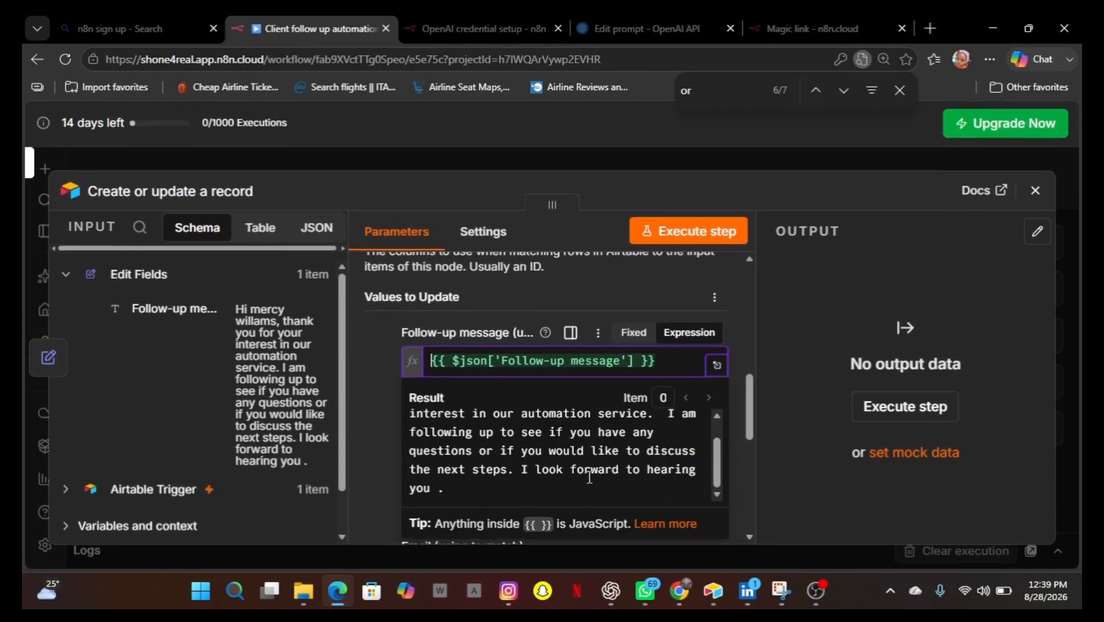
pyautogui.click(786, 451)
pyautogui.scroll(-3, 551, 427)
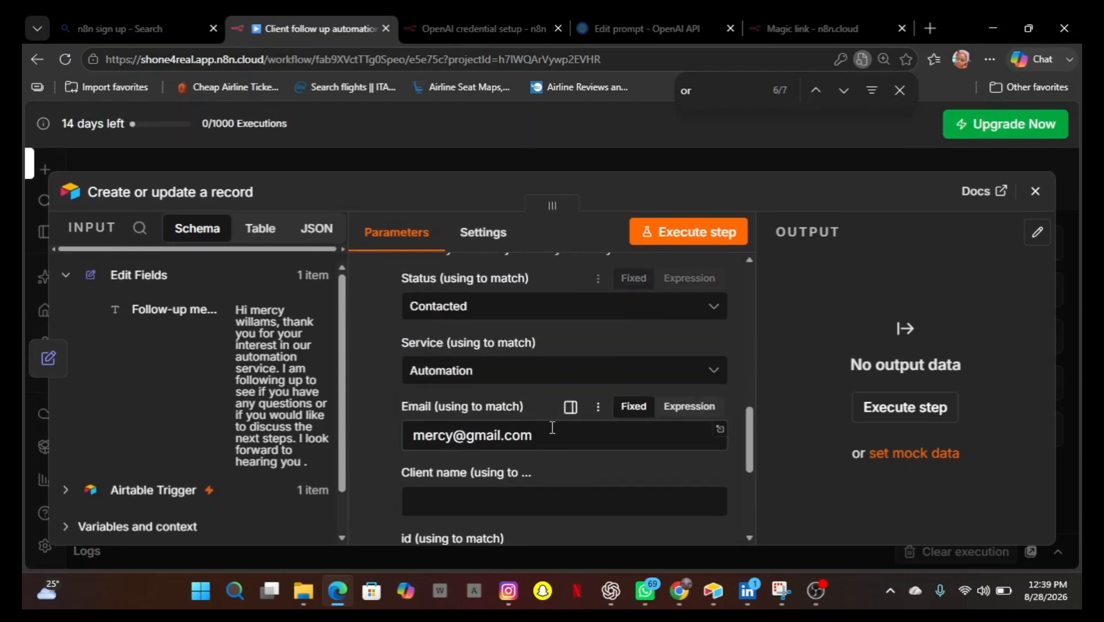
# Enter the client's full name in the Client name match field.
pyautogui.scroll(-2, 550, 426)
pyautogui.click(449, 425)
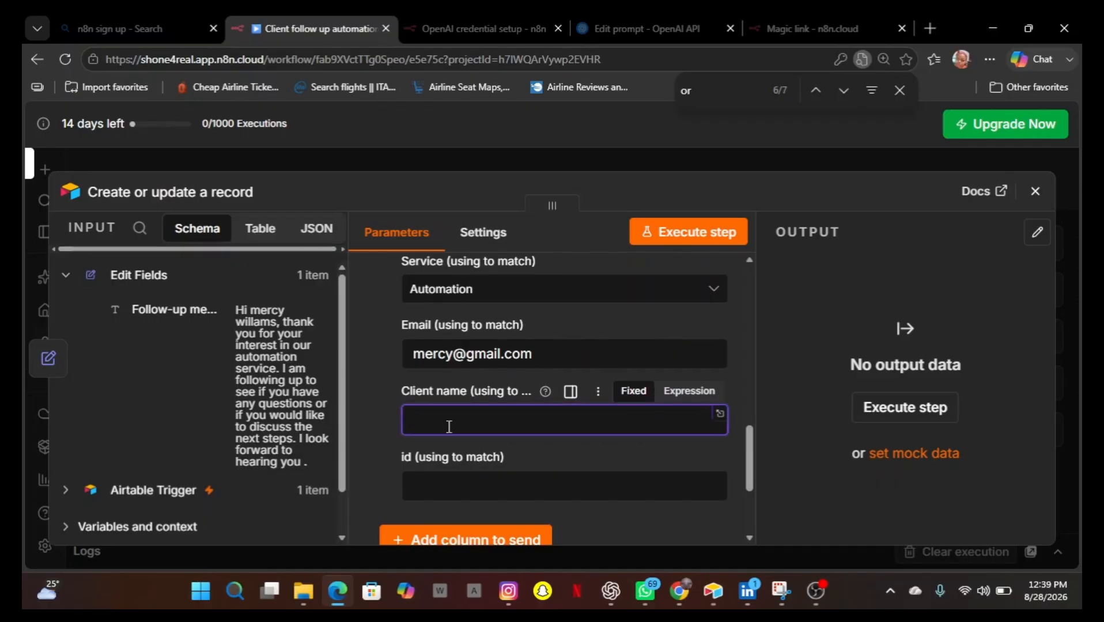
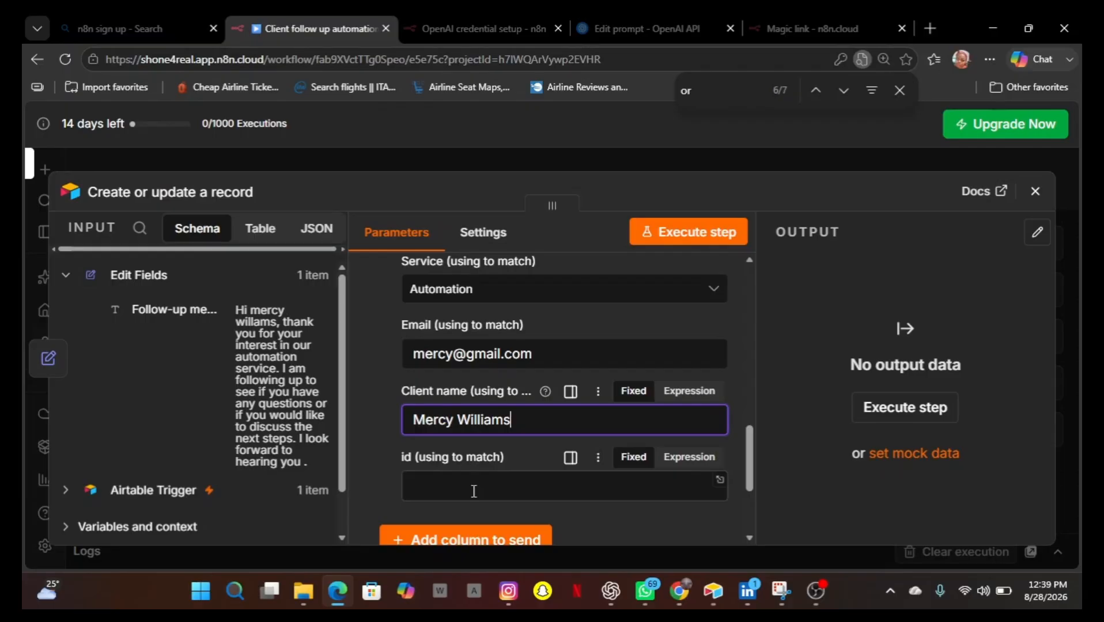
# Paste the copied Airtable URL into the id match field.
pyautogui.click(473, 491)
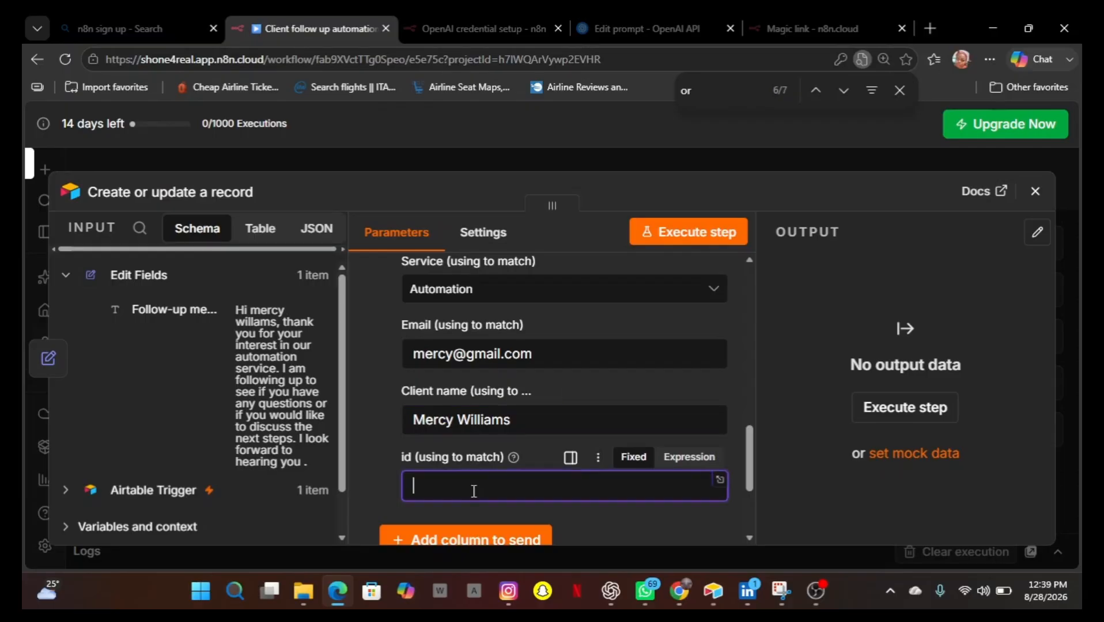
pyautogui.hotkey('ctrl', 'v')
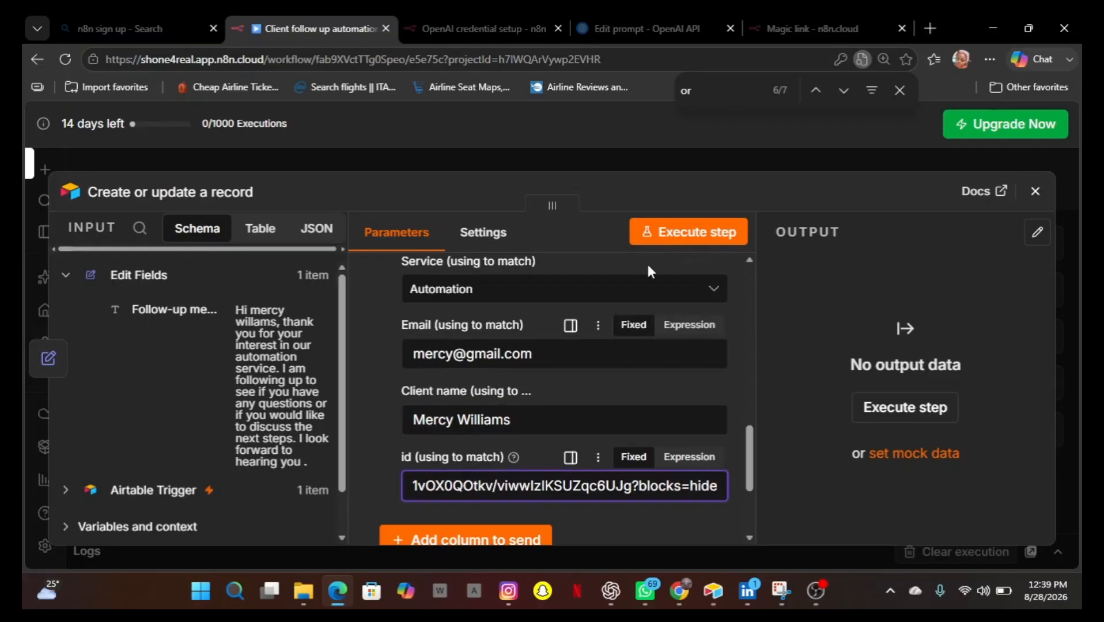
pyautogui.scroll(5, 572, 353)
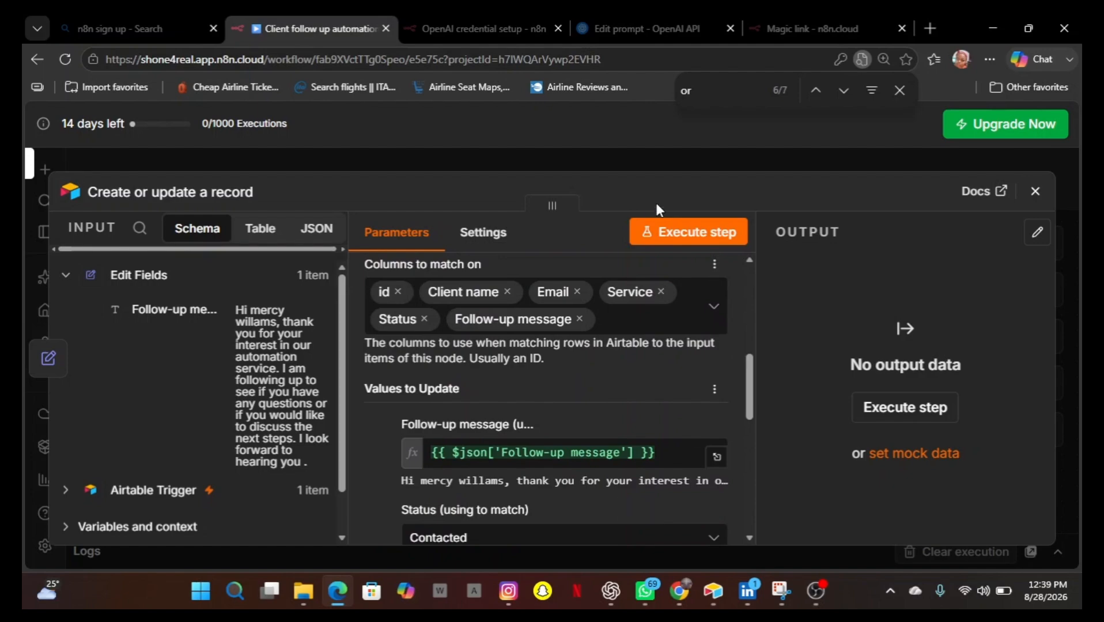
# Execute the Airtable node, review the returned record fields and close the node.
pyautogui.click(660, 238)
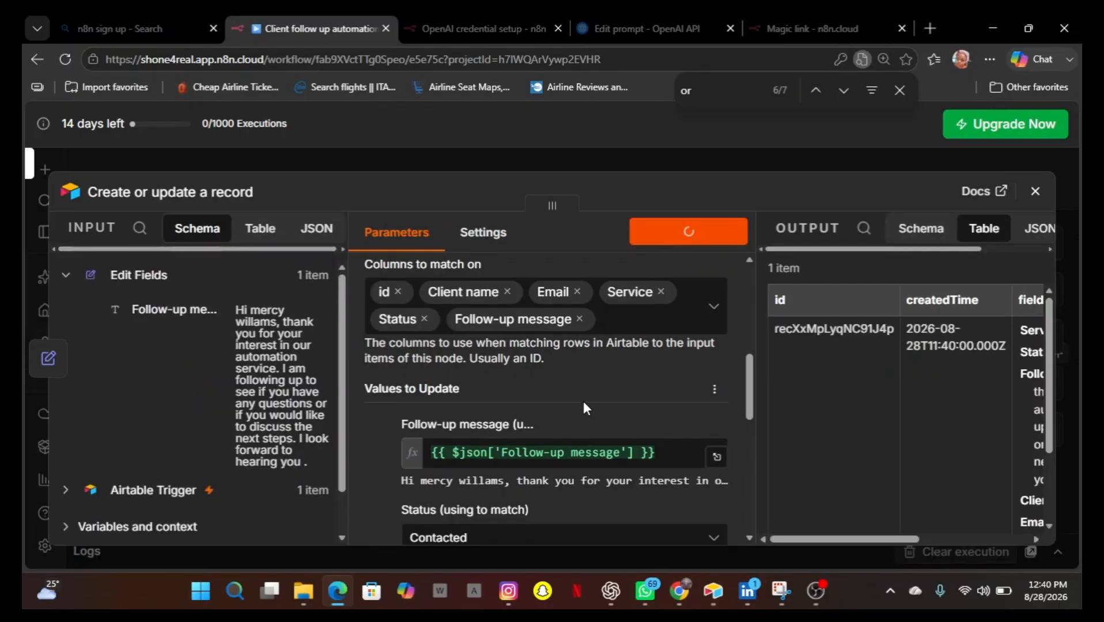
pyautogui.scroll(-1, 583, 406)
pyautogui.scroll(-1, 584, 406)
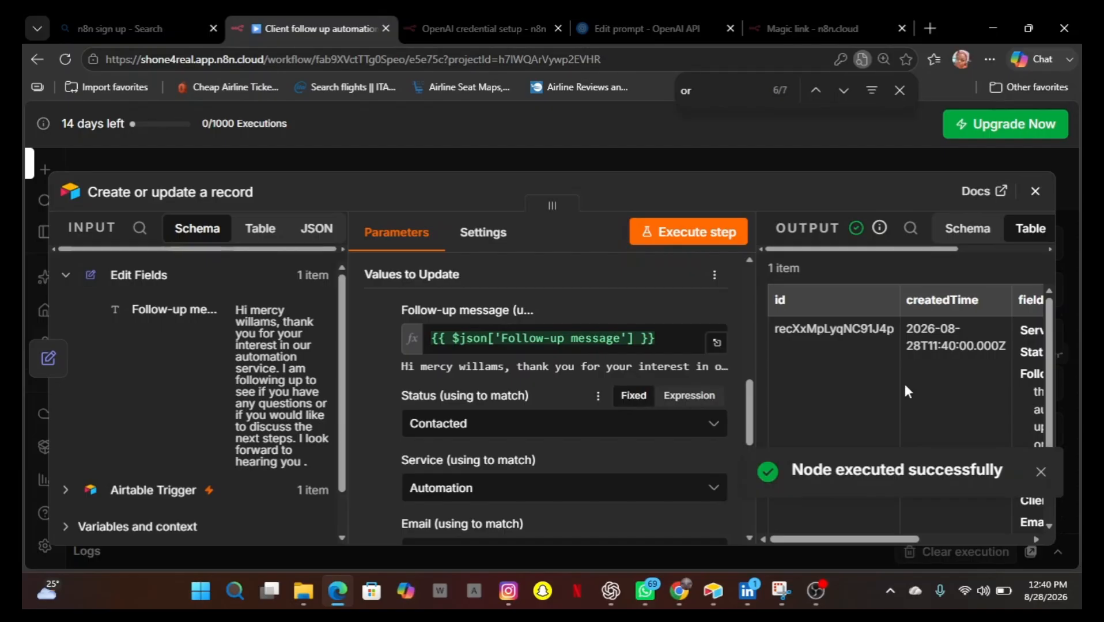
pyautogui.hscroll(5, 922, 386)
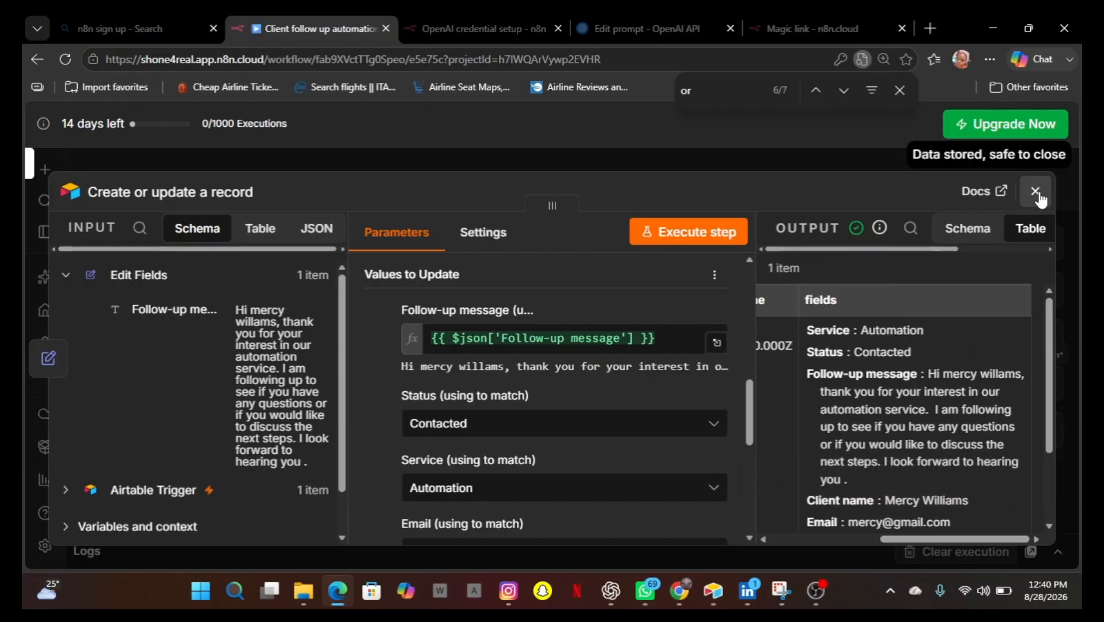
pyautogui.click(1037, 194)
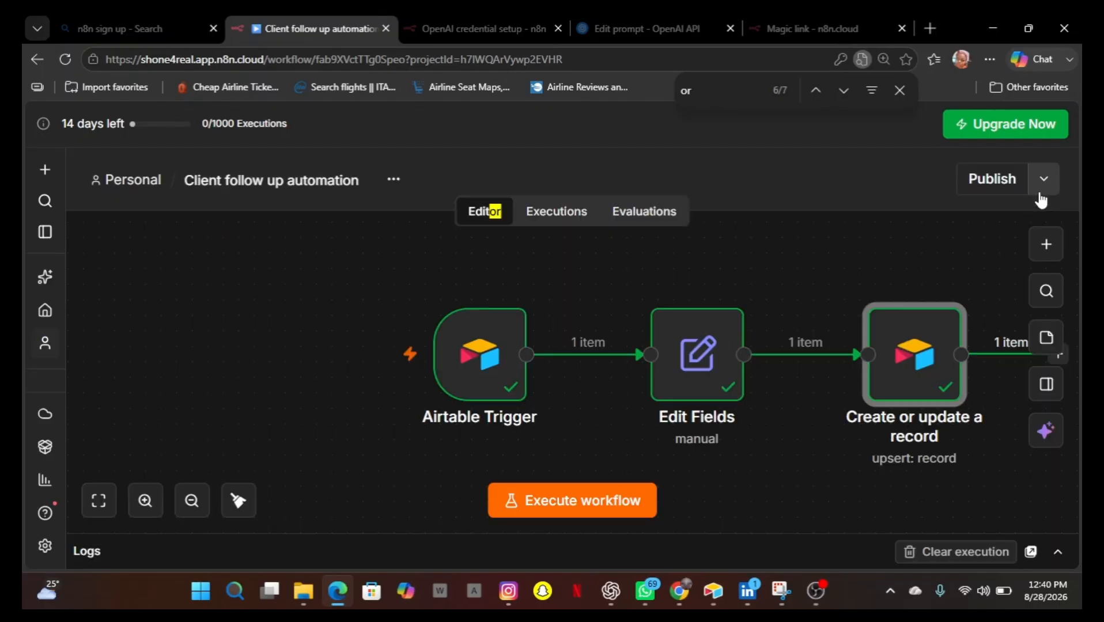
pyautogui.click(1044, 180)
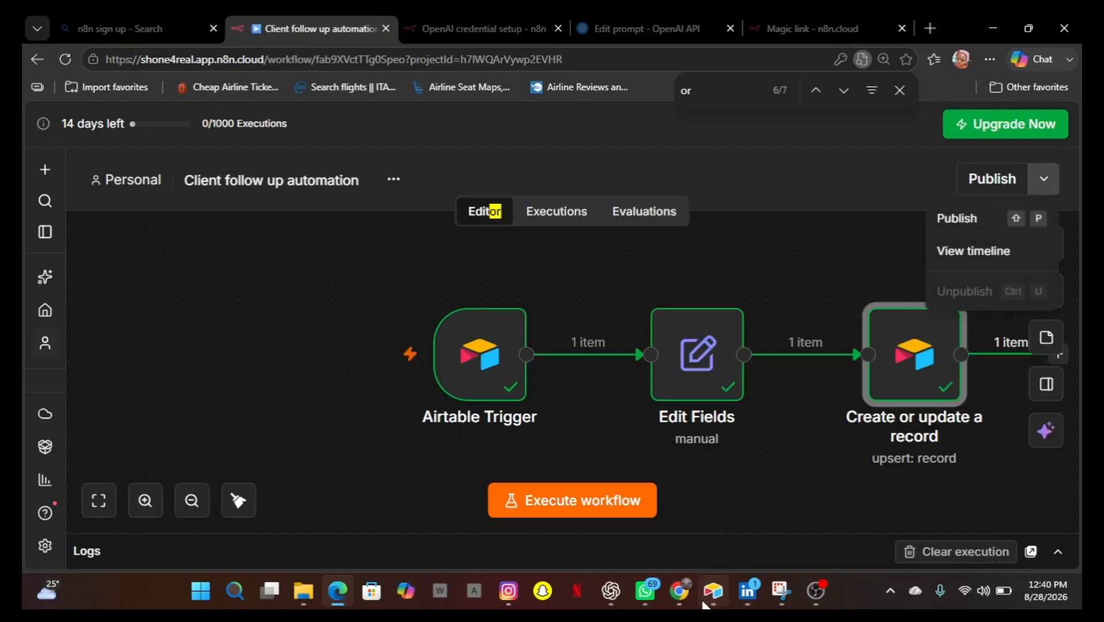
# Switch to the Airtable app and inspect the new client record's Follow-up message cell.
pyautogui.moveTo(710, 593)
pyautogui.click(708, 517)
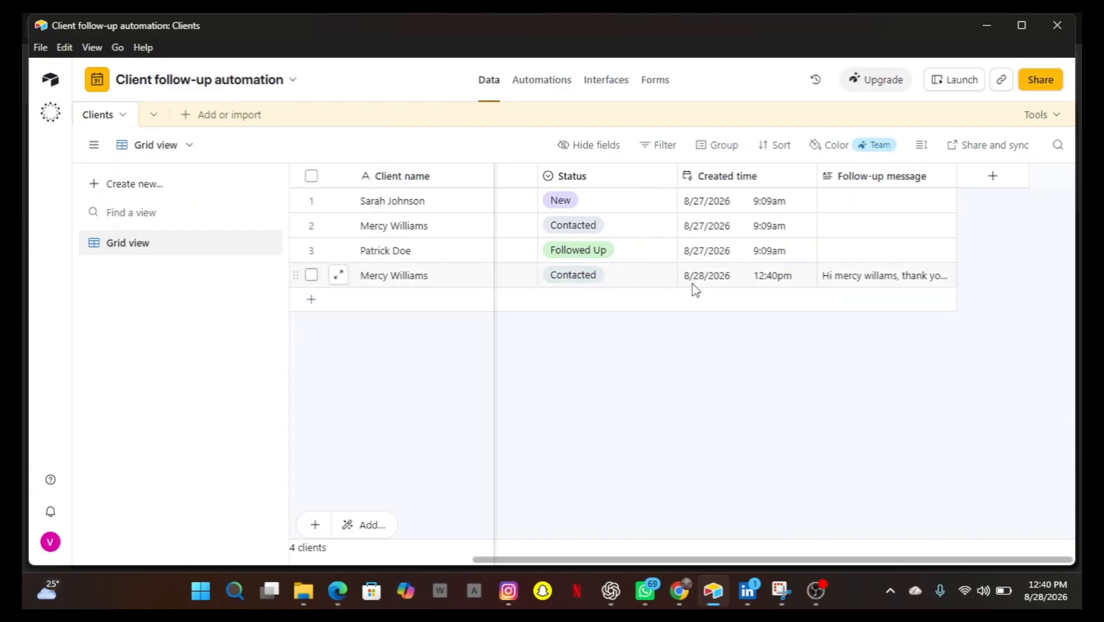
pyautogui.click(891, 284)
pyautogui.click(948, 279)
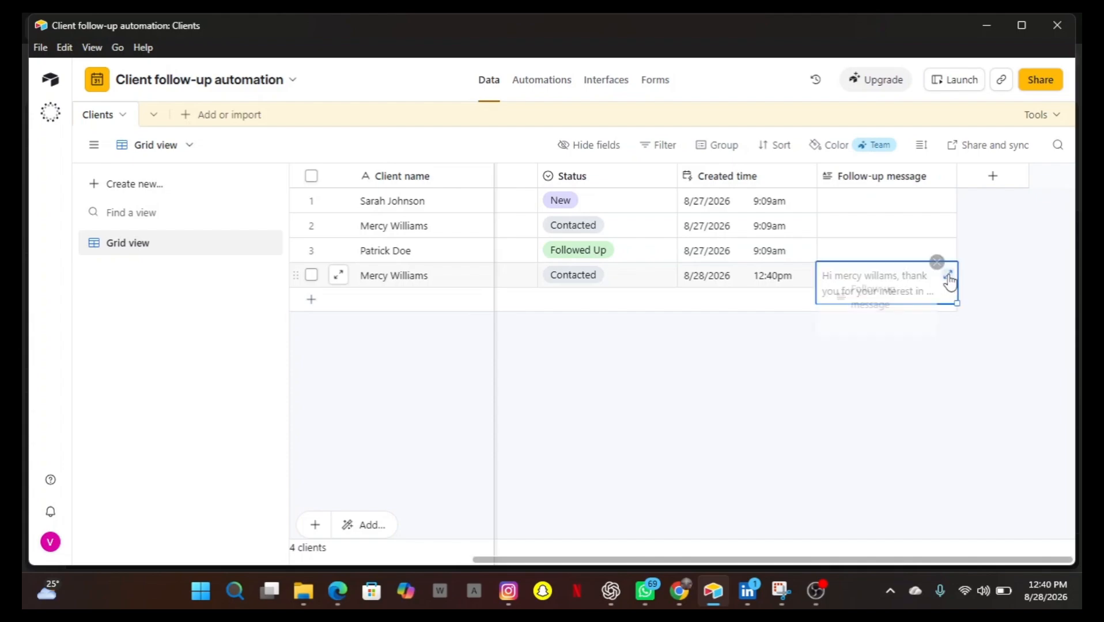